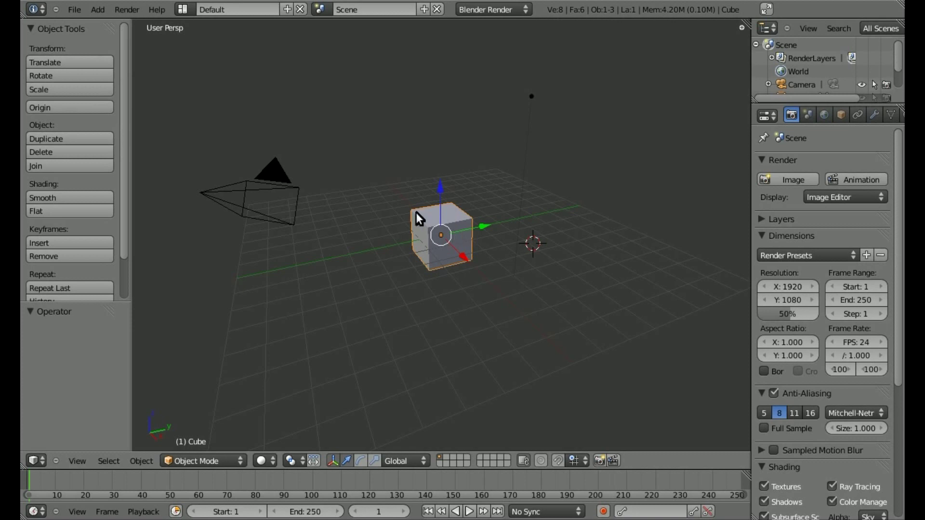
Switch the render engine to Blender Game and the screen layout to Game Logic
key(space)
click(393, 204)
click(484, 10)
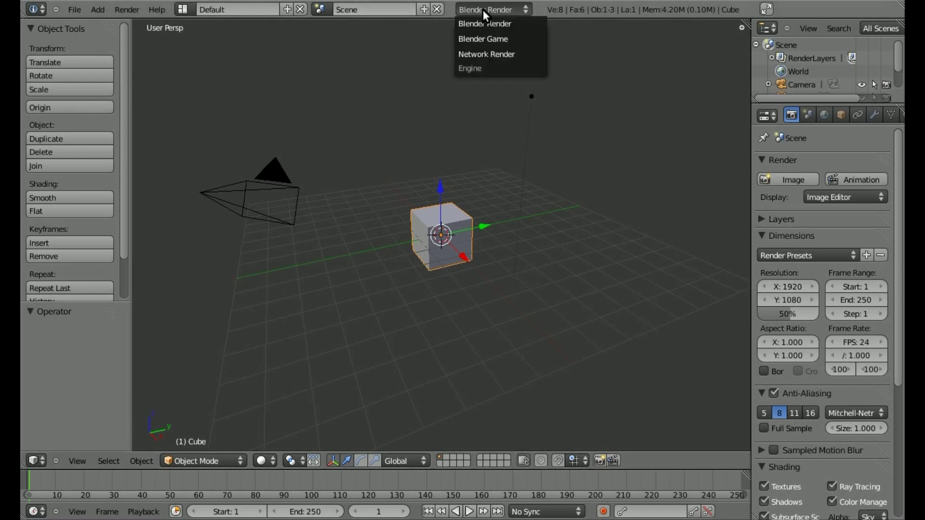
click(488, 38)
click(178, 8)
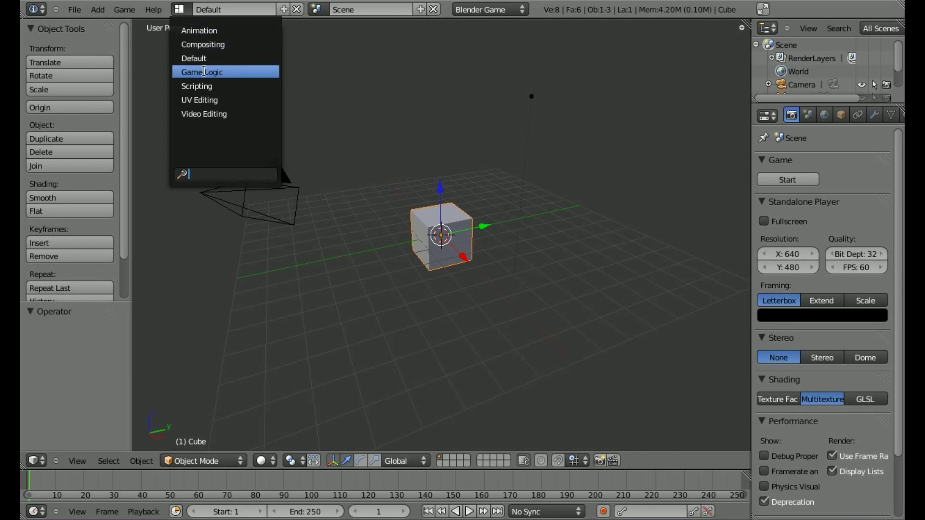
click(205, 72)
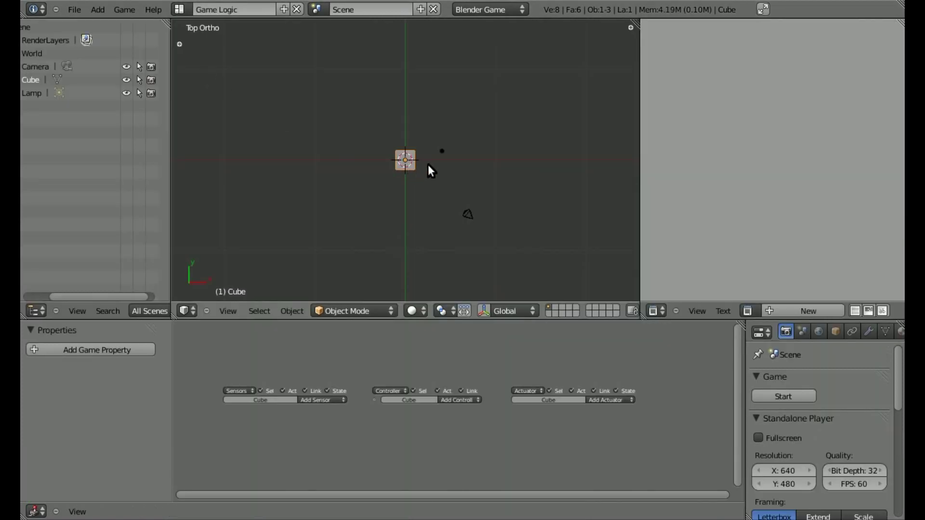
In front view, scale the cube along Z to 0.2417 to flatten it
key(KP_1)
scroll(439, 202, up, 5)
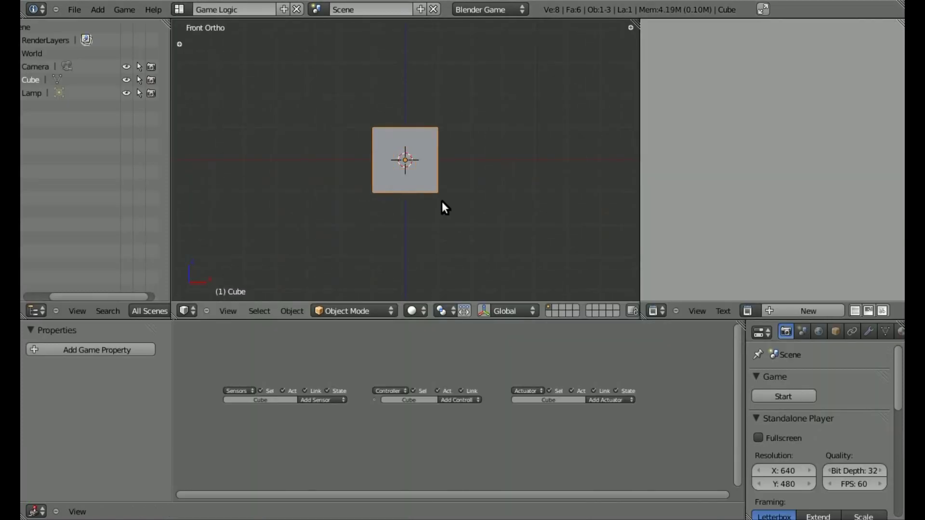
key(s)
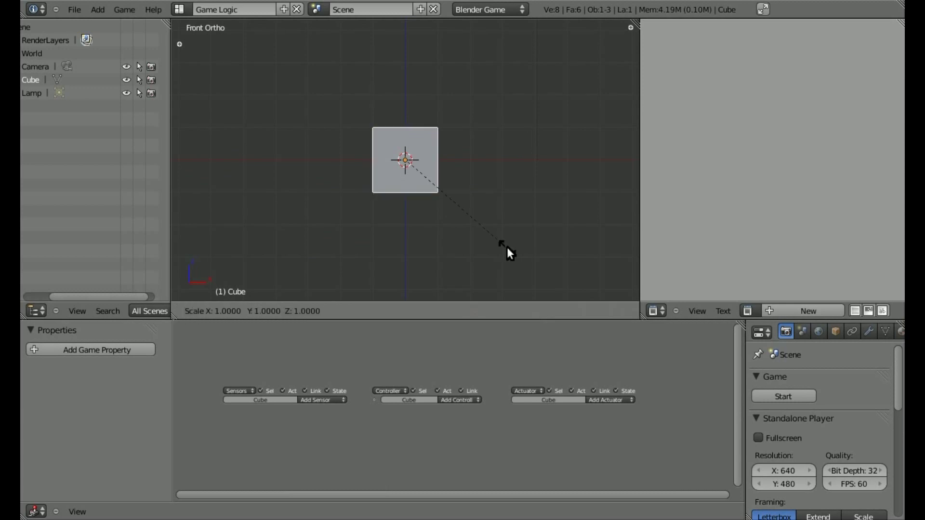
key(z)
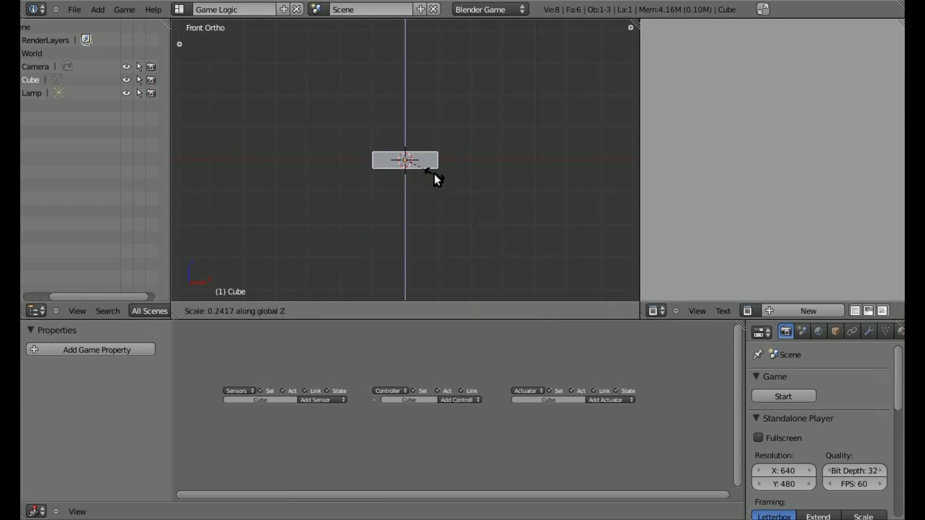
click(436, 179)
scroll(488, 197, down, 3)
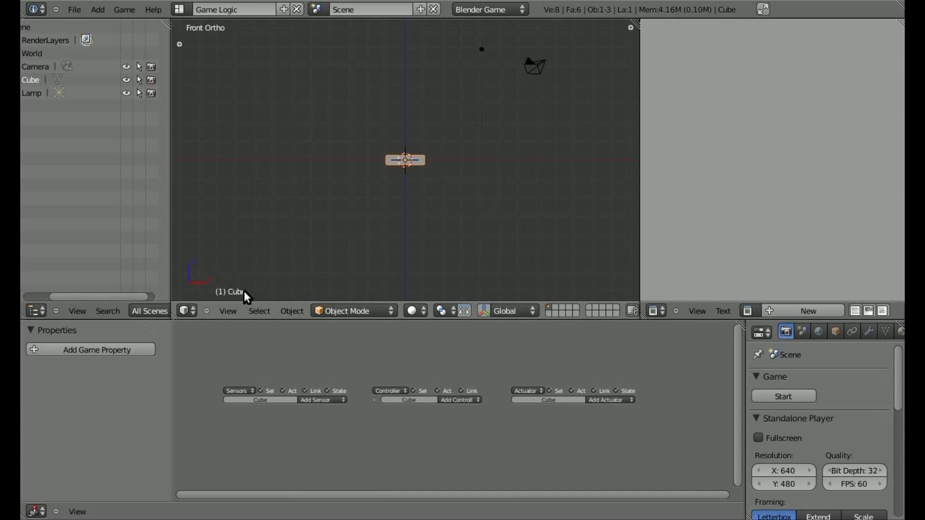
Lower the platform below the origin and keyframe its location at frames 1 and 101
key(g)
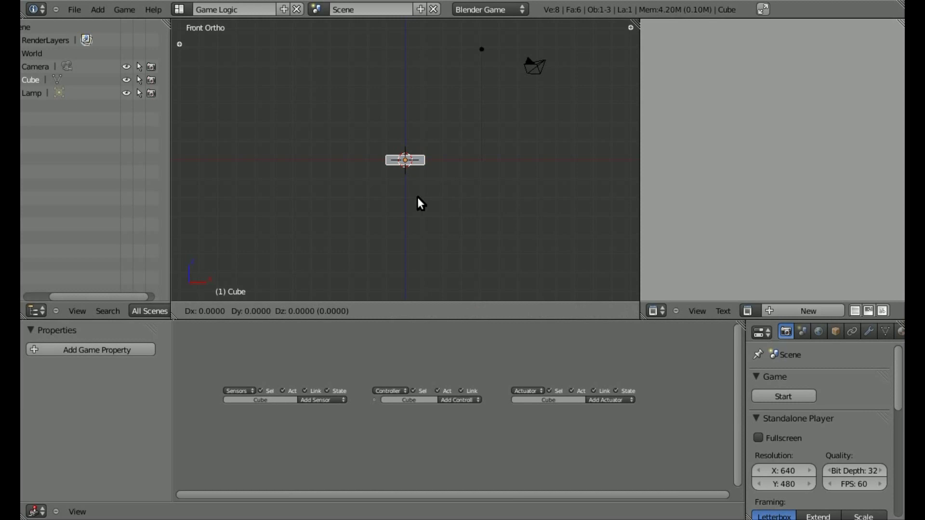
key(z)
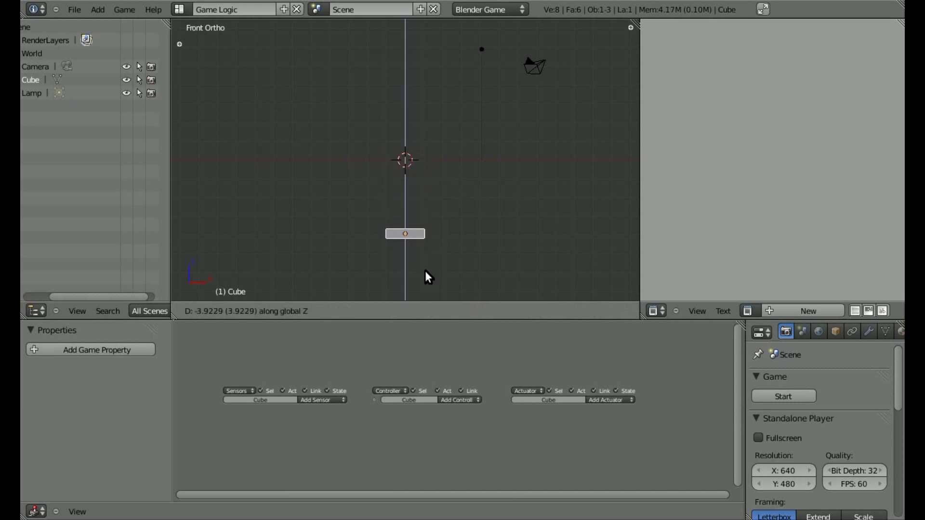
click(425, 271)
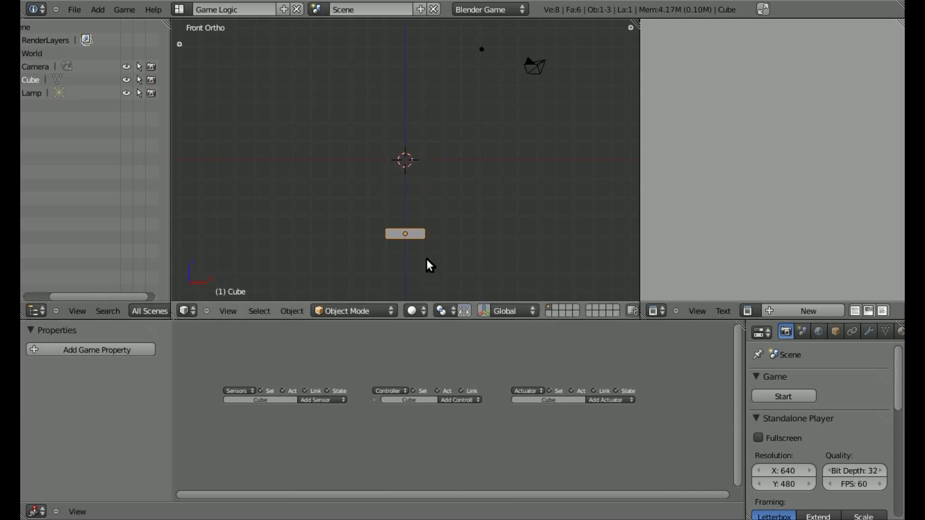
key(i)
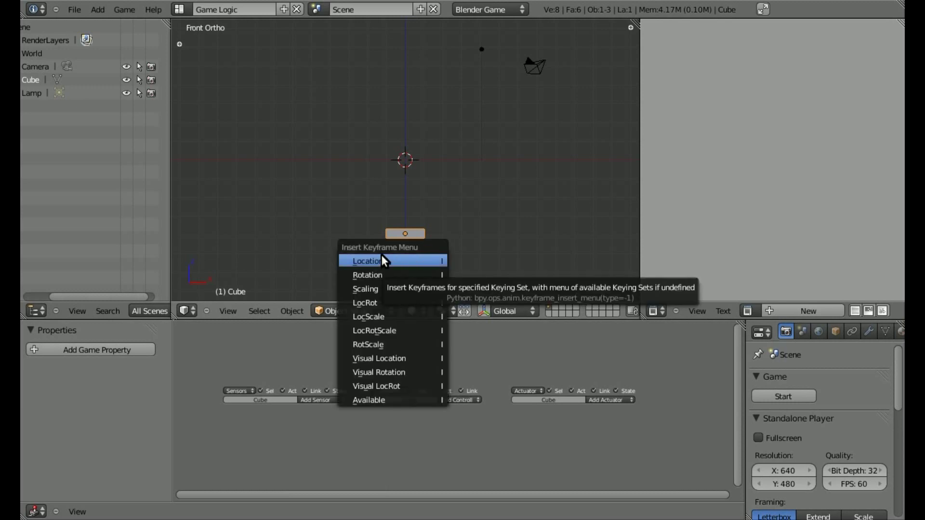
click(407, 263)
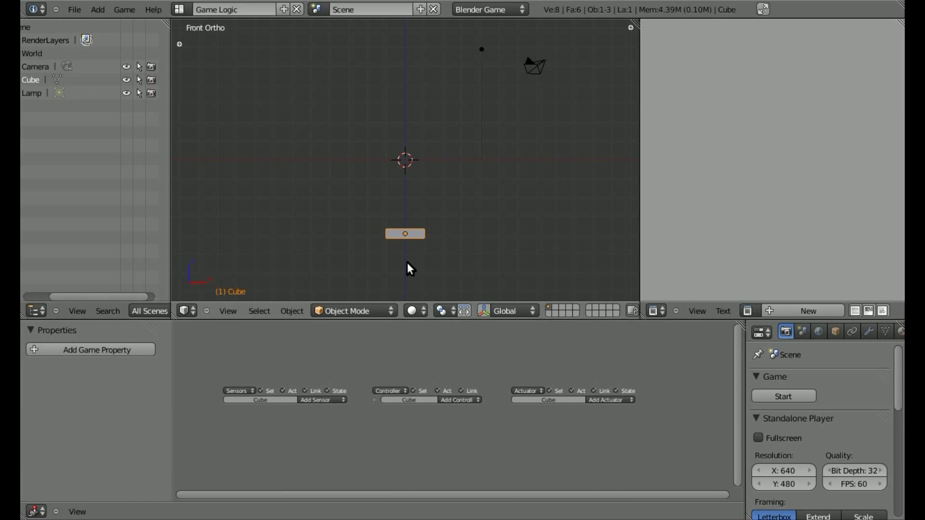
key(Up)
key(Up)
key(Up)
key(i)
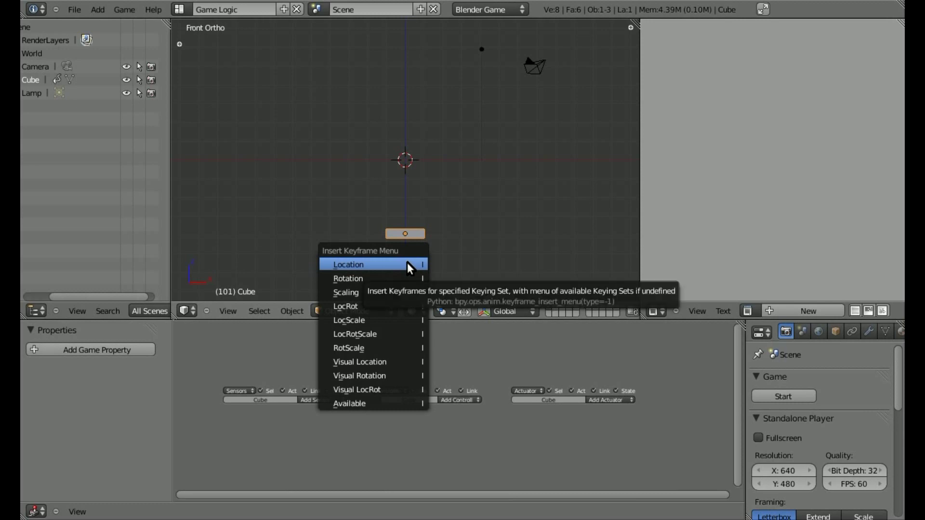
click(407, 264)
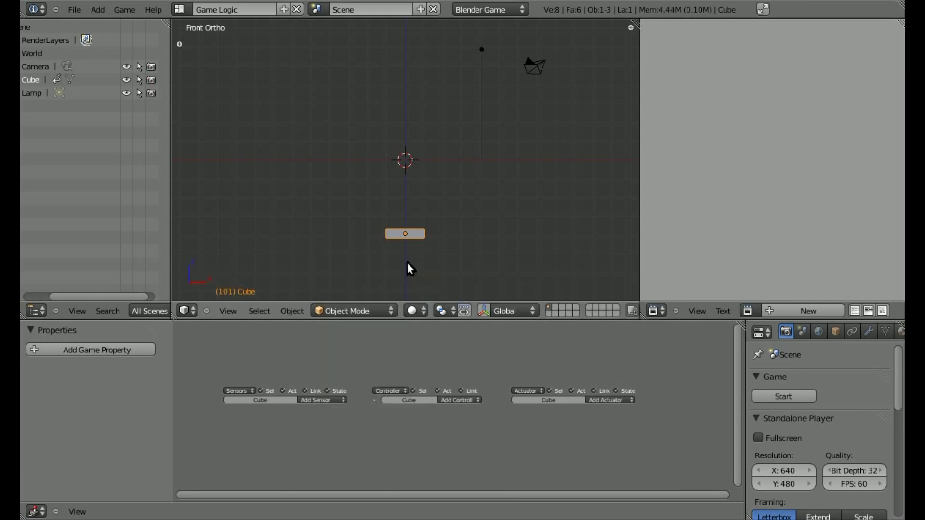
At frame 51, raise the platform above the origin, keyframe its location, and preview the animation
key(Down)
key(g)
key(z)
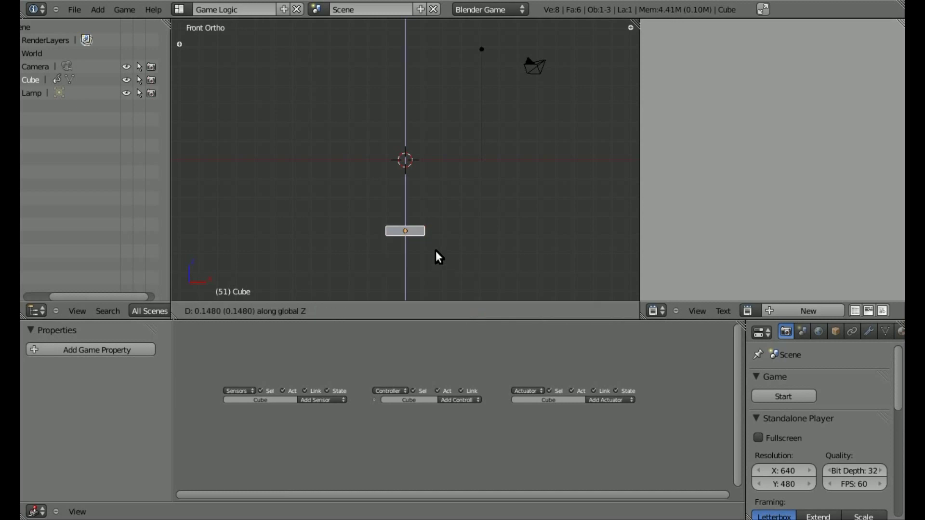
click(433, 132)
key(i)
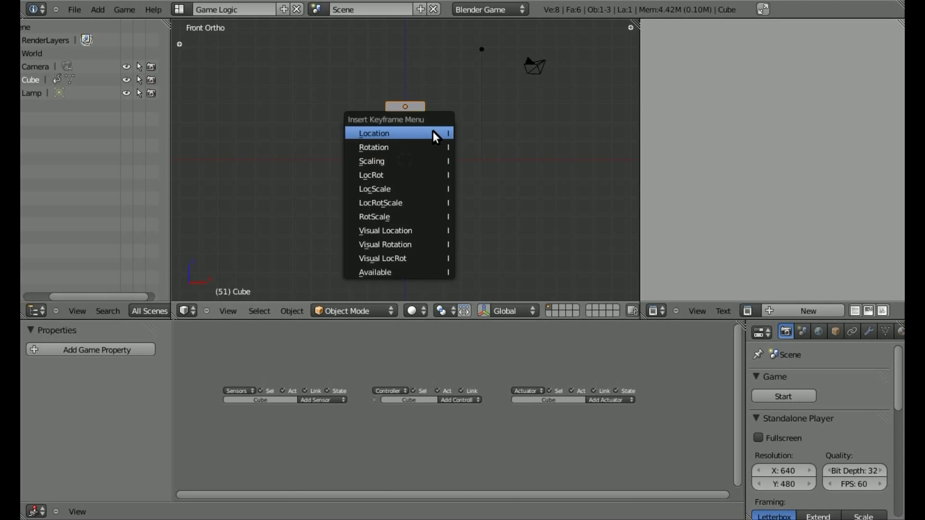
click(432, 132)
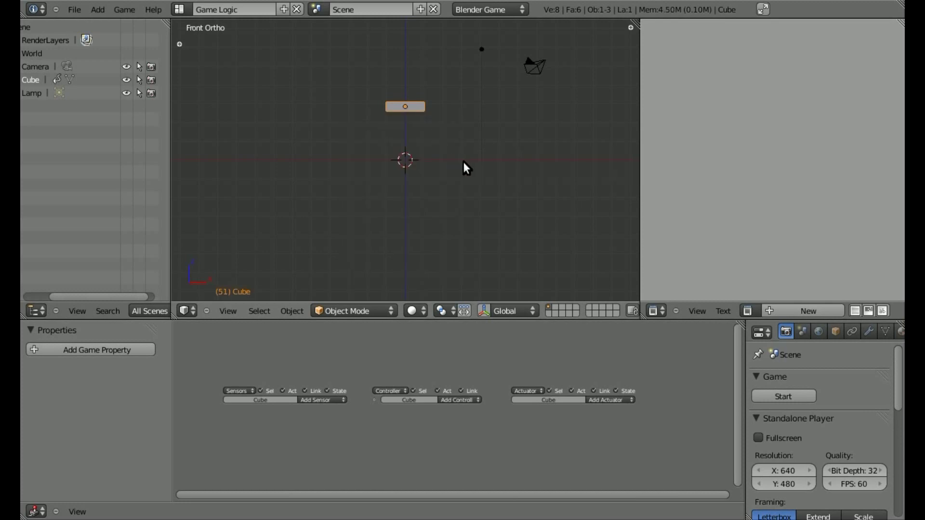
key(alt+a)
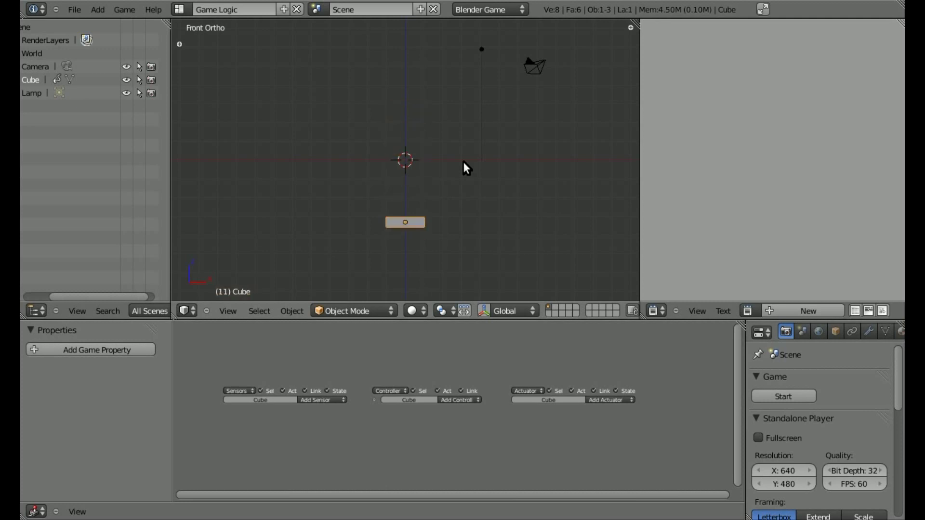
At frame 1, add an Always sensor, And controller and F-Curve actuator to the platform
key(shift+Left)
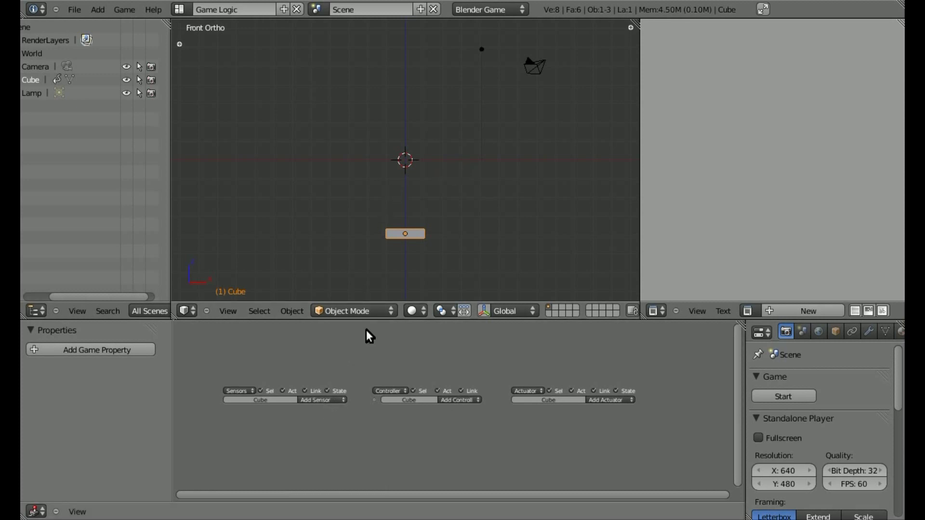
click(315, 400)
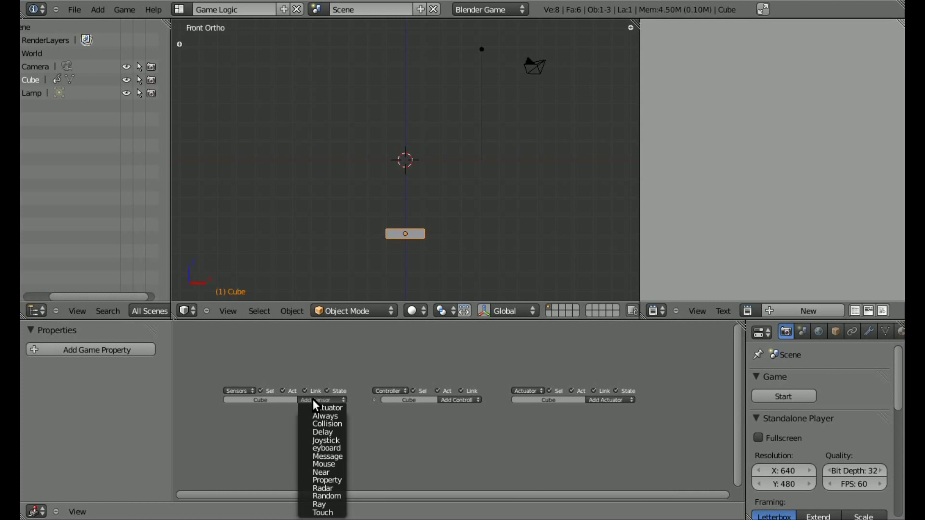
click(322, 416)
click(463, 400)
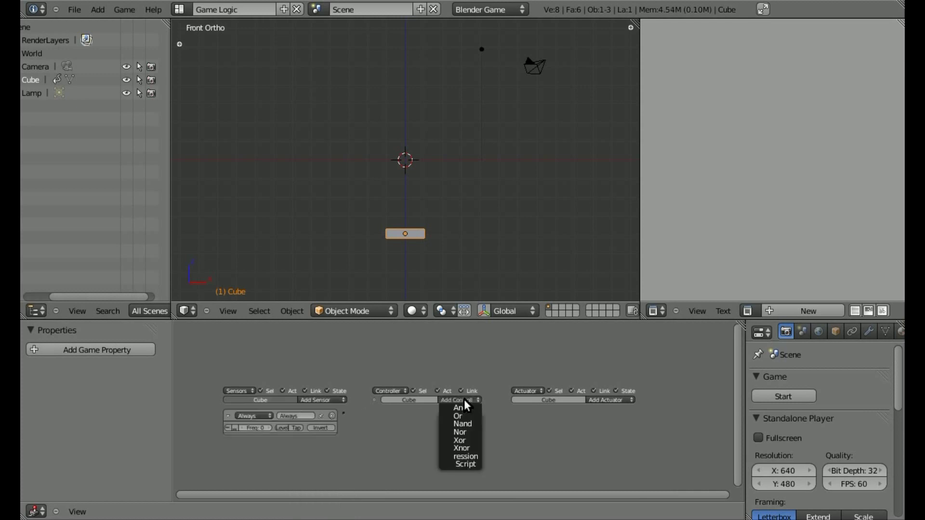
click(465, 409)
click(617, 401)
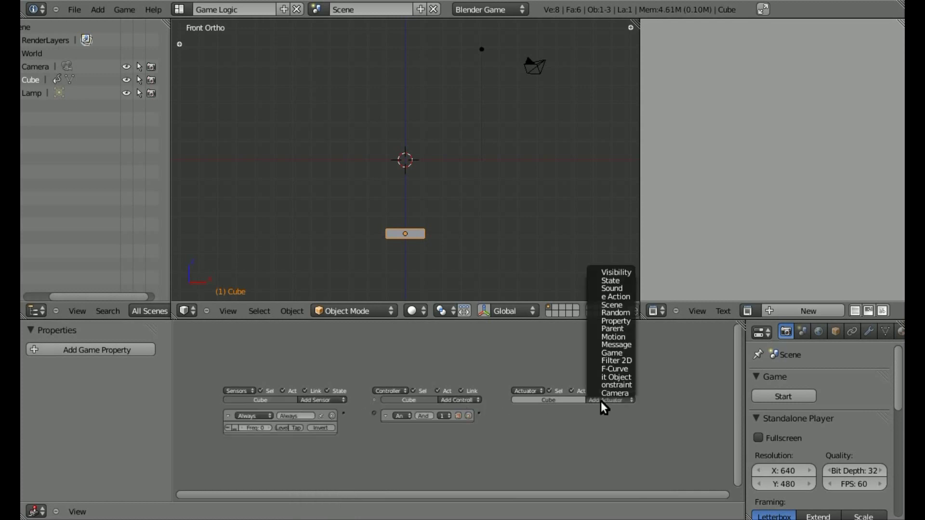
click(616, 368)
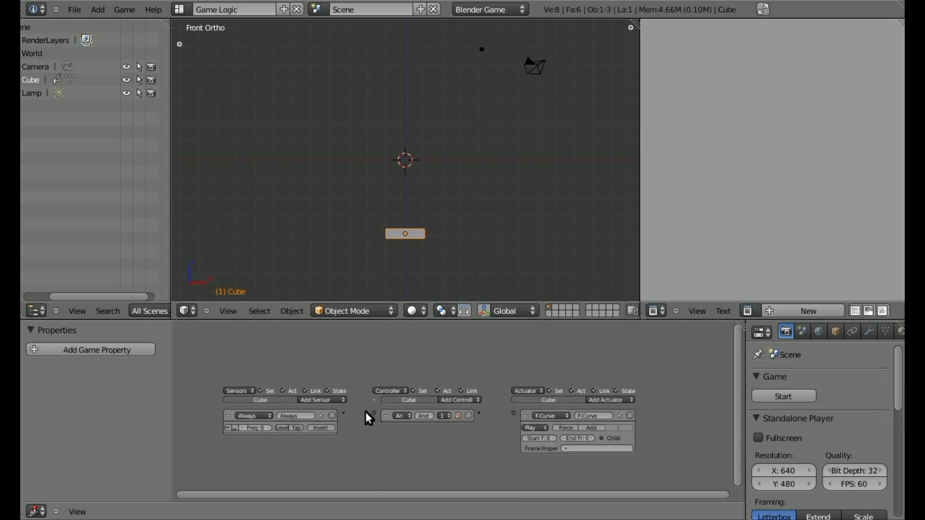
In the enlarged logic editor, link Always sensor to And controller, and And to F-Curve actuator
key(ctrl+Up)
scroll(502, 300, up, 3)
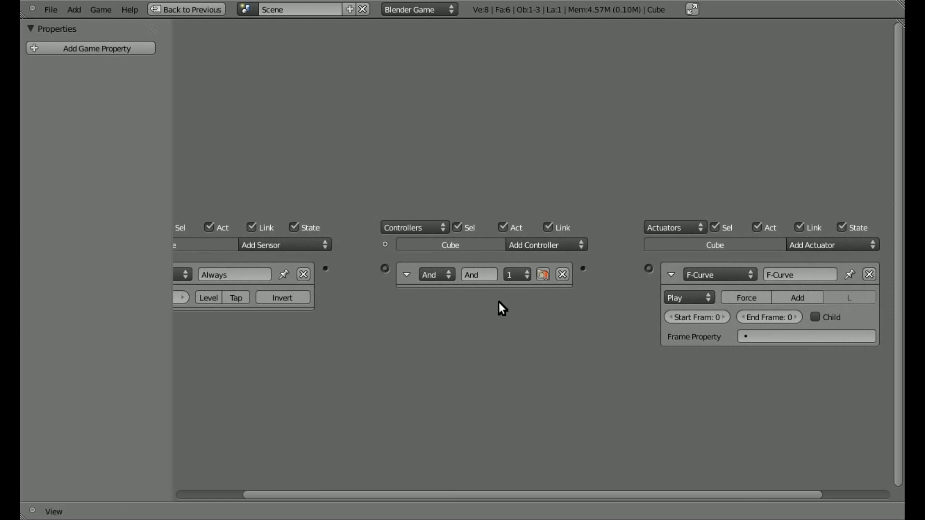
middle_drag(337, 330, 442, 349)
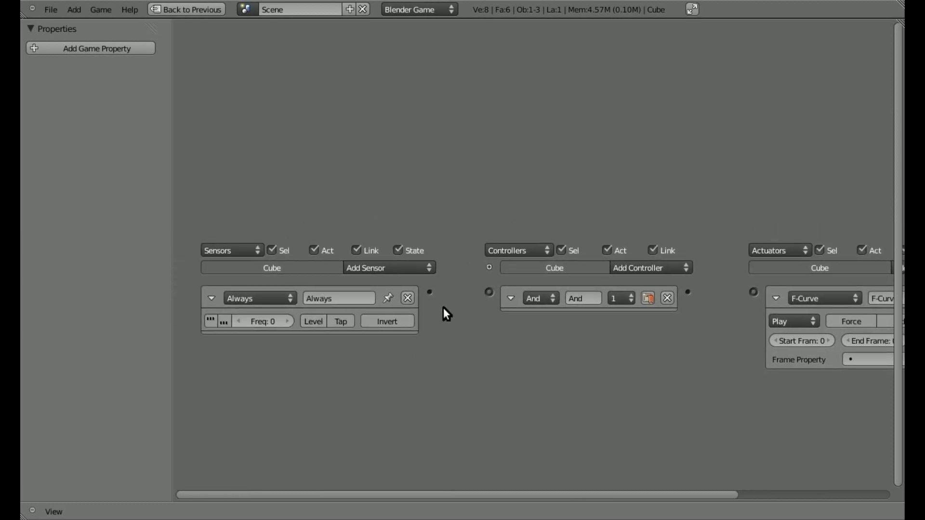
drag(472, 292, 489, 293)
drag(689, 291, 752, 292)
middle_drag(654, 325, 528, 327)
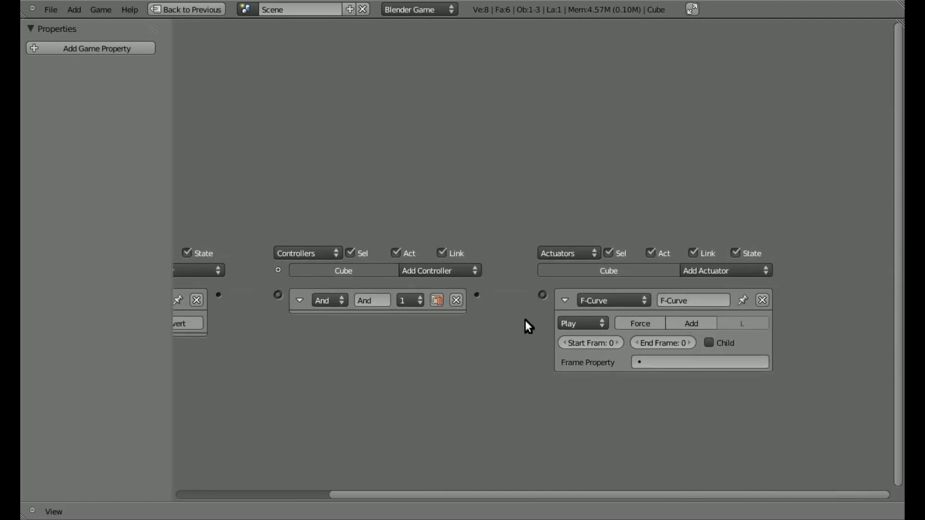
Set the F-Curve actuator's playback to Loop End with start frame 1, and begin editing the end frame
click(596, 323)
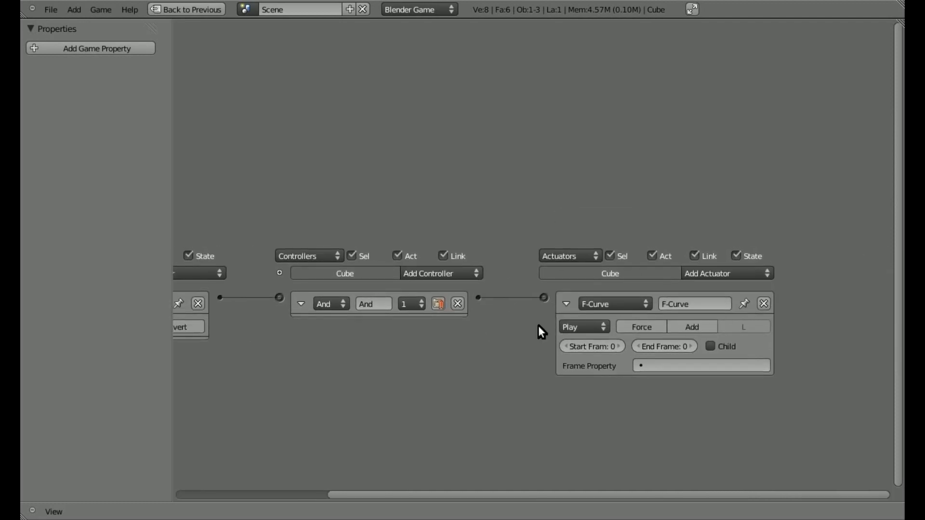
click(594, 327)
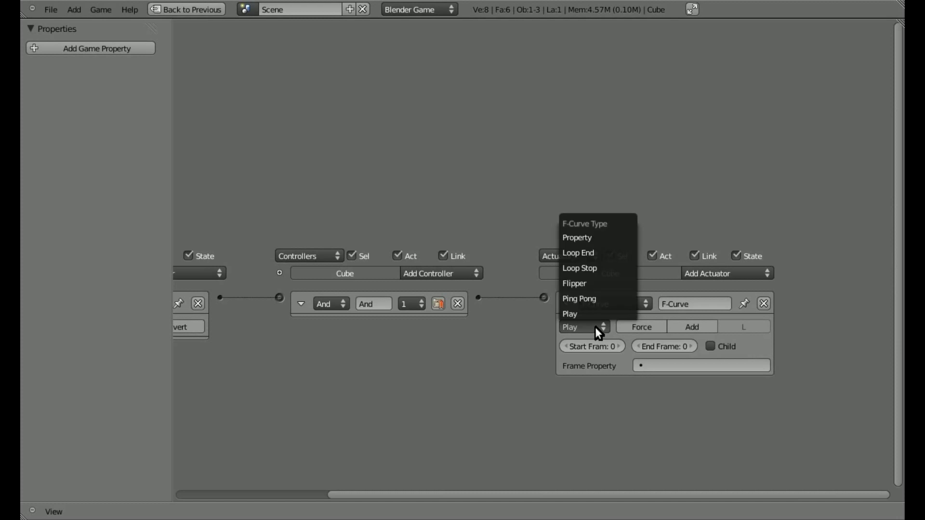
click(596, 254)
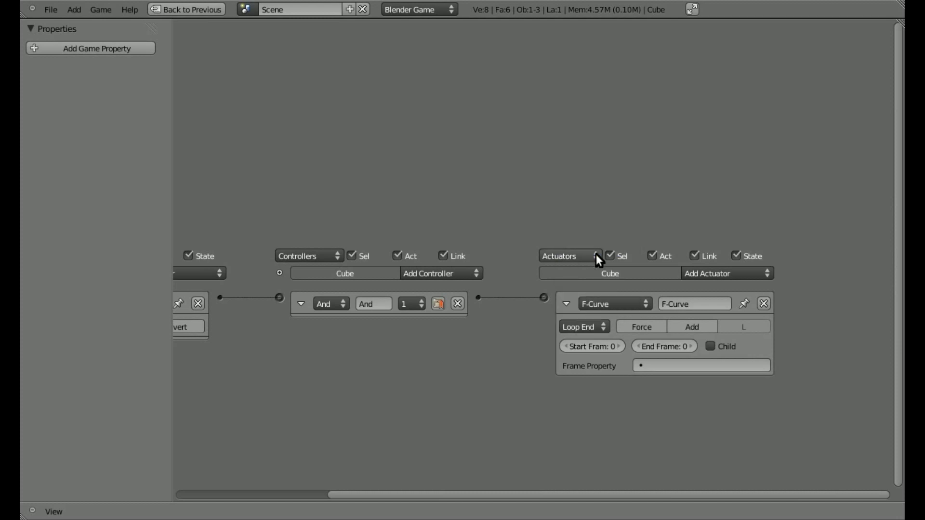
click(620, 345)
click(681, 348)
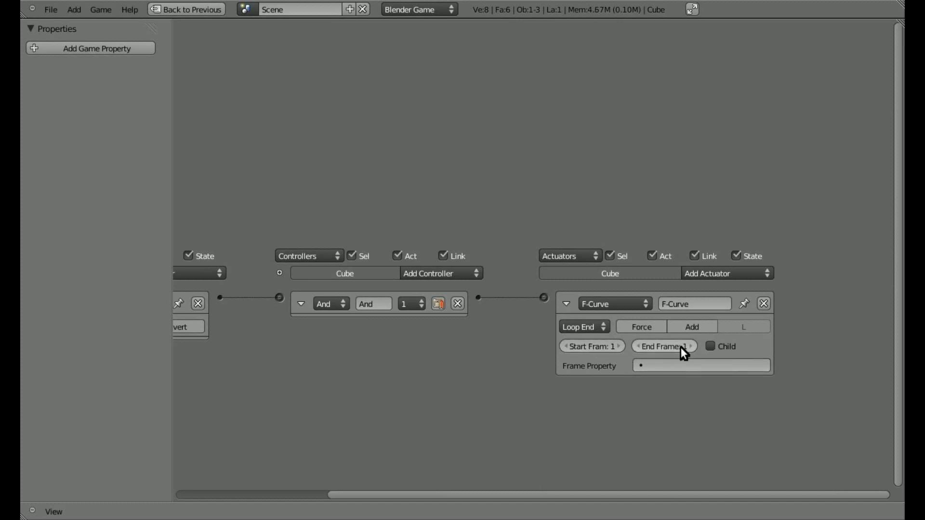
click(678, 346)
Set the F-Curve end frame to 100 and test-run the game to see the platform rise
text(2)
text(100)
key(Return)
key(ctrl+Up)
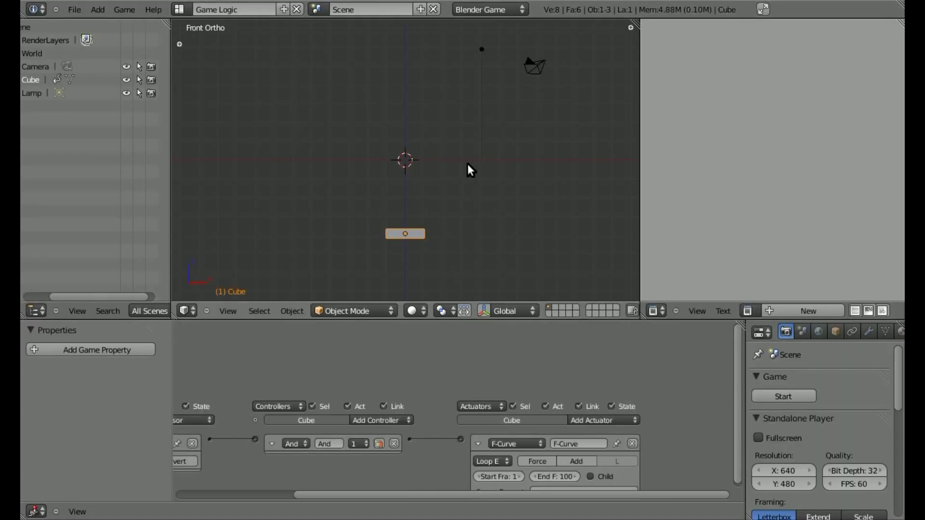
key(p)
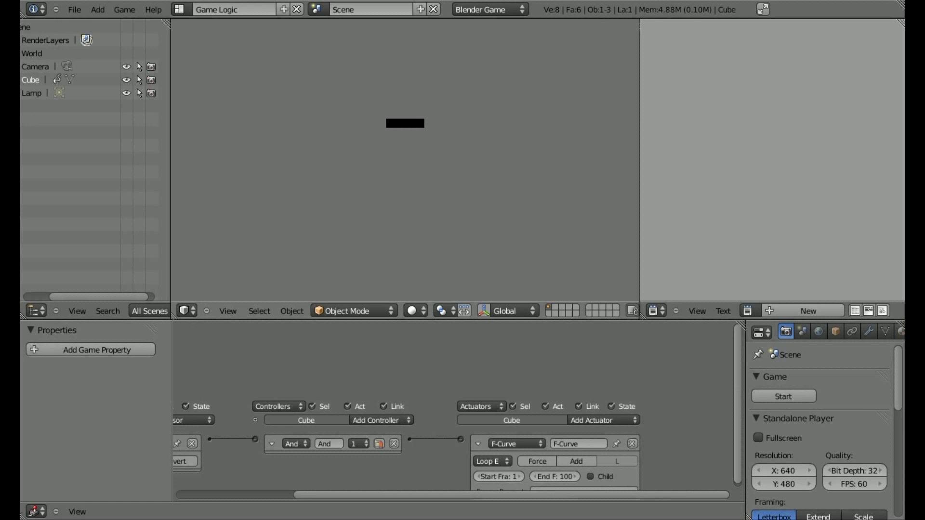
key(Escape)
Add a new cube through the operator search for 'cube'
key(space)
key(BackSpace)
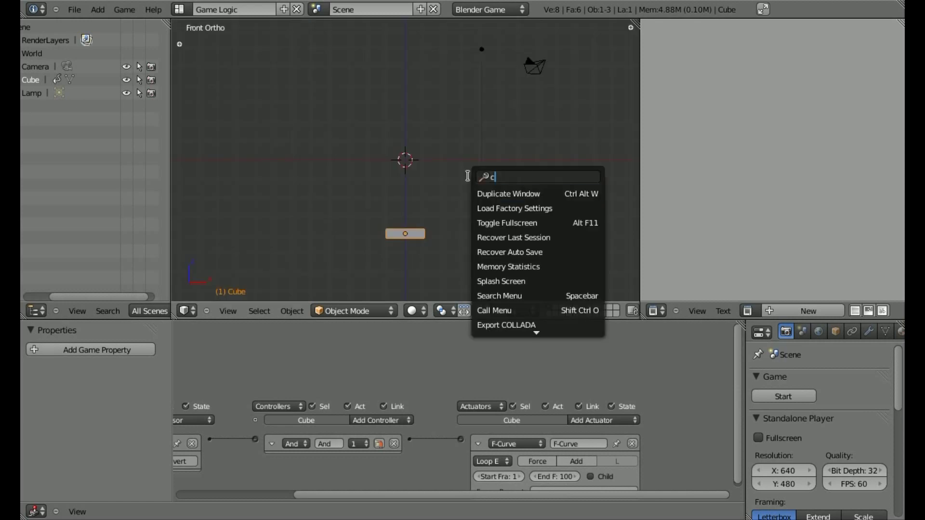
text(cube)
key(Return)
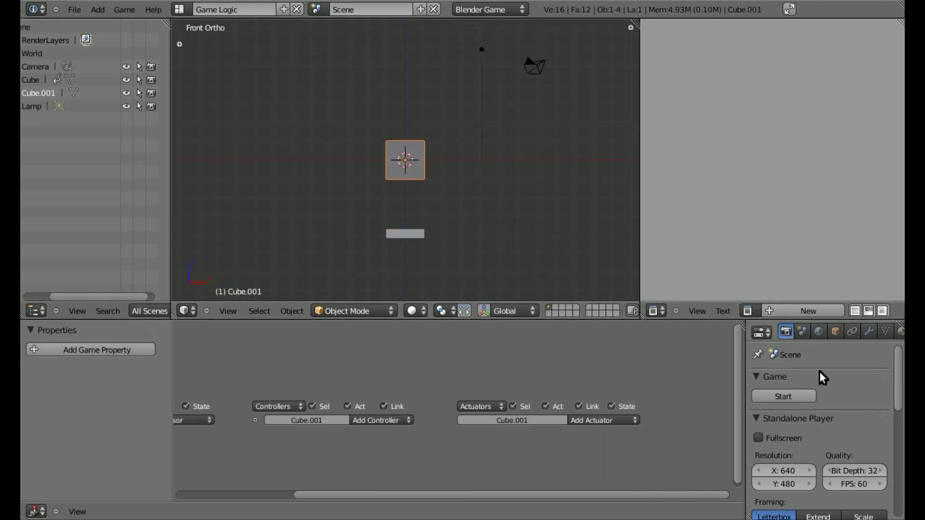
Give Cube.001 Dynamic physics with collision bounds enabled
scroll(865, 333, down, 5)
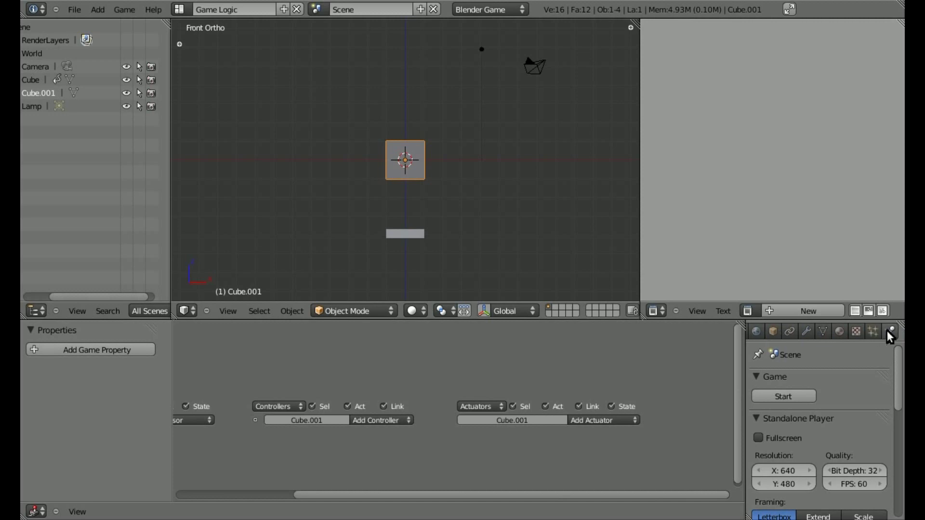
click(888, 331)
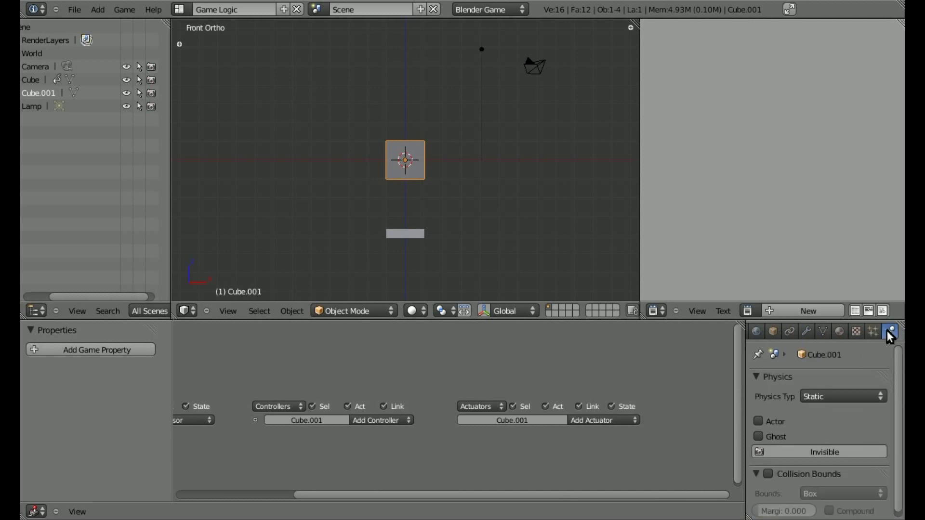
click(840, 395)
click(831, 352)
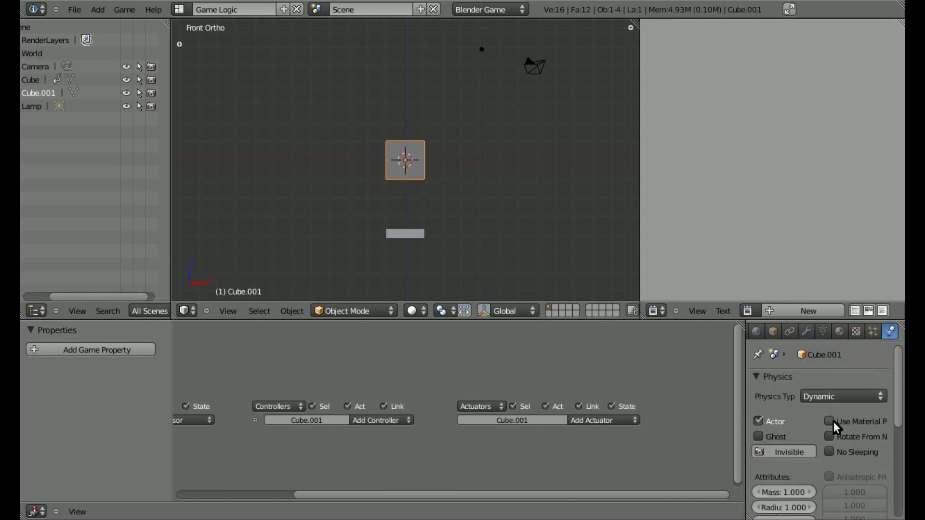
scroll(802, 475, down, 8)
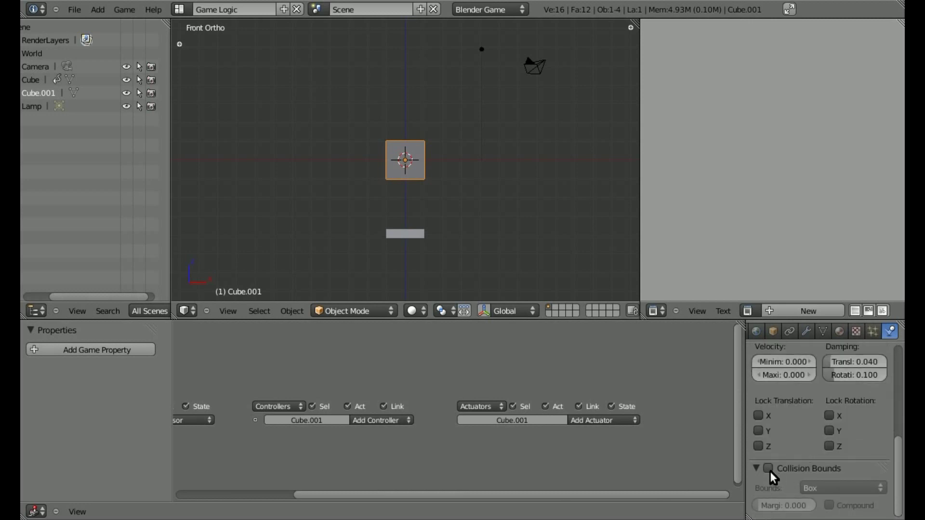
click(769, 470)
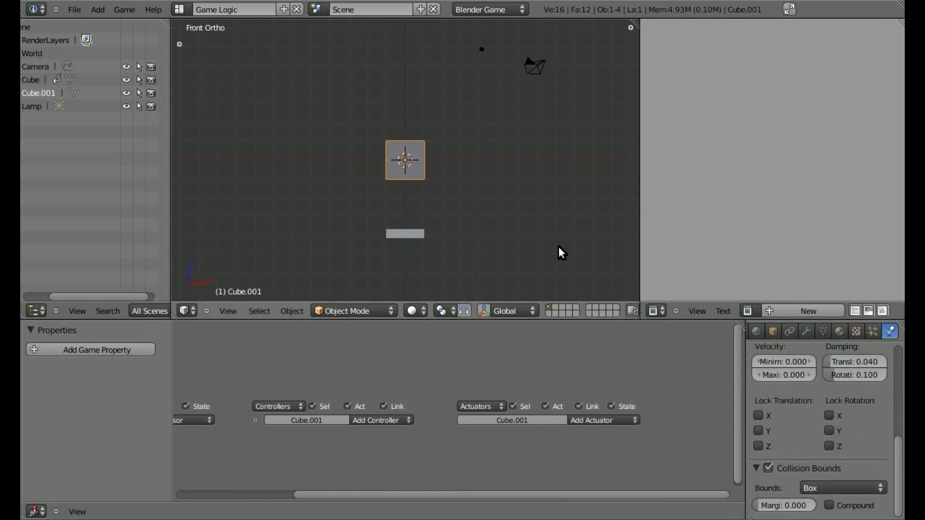
key(p)
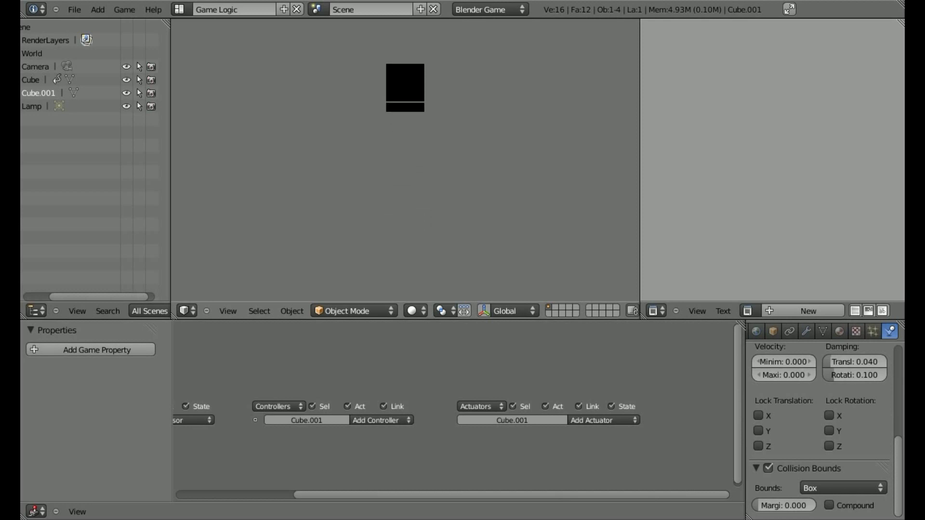
key(Escape)
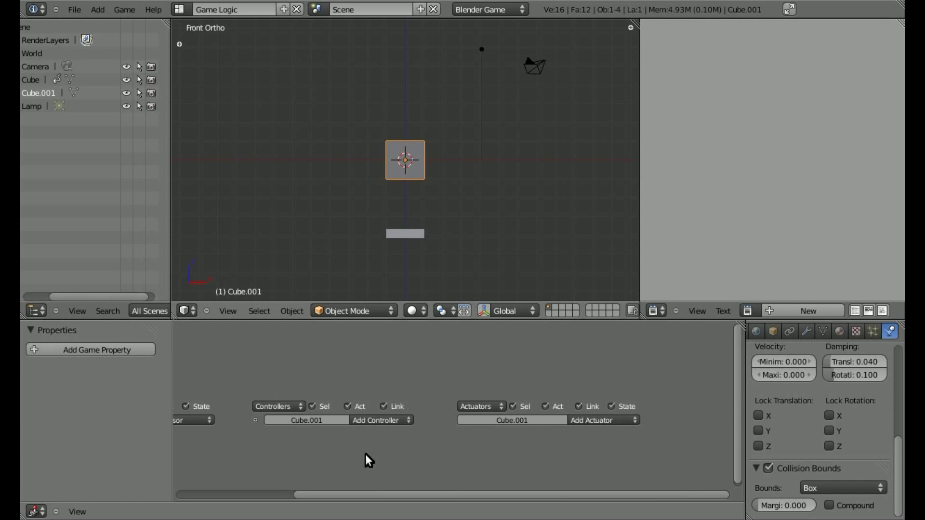
middle_drag(273, 442, 390, 355)
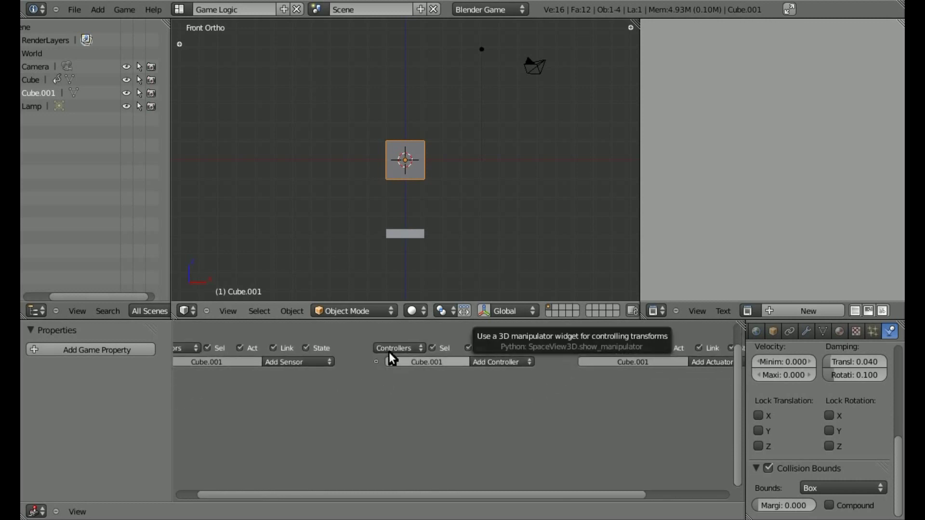
Select the platform and change its sensor type from Always to Keyboard
right_click(402, 239)
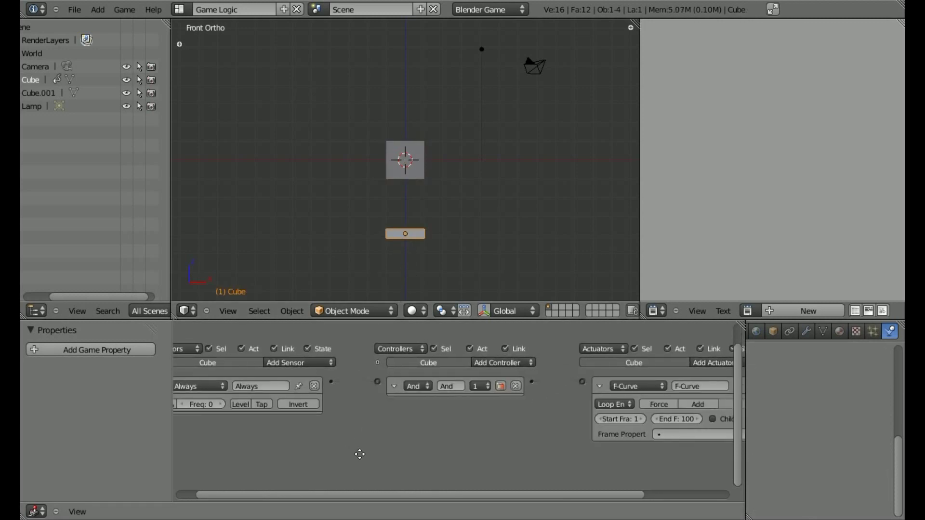
middle_drag(357, 450, 446, 442)
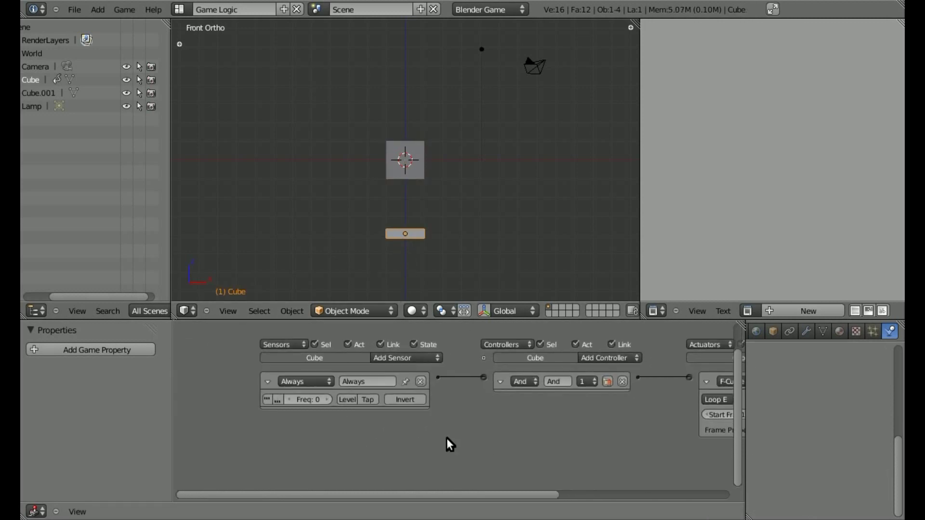
click(311, 382)
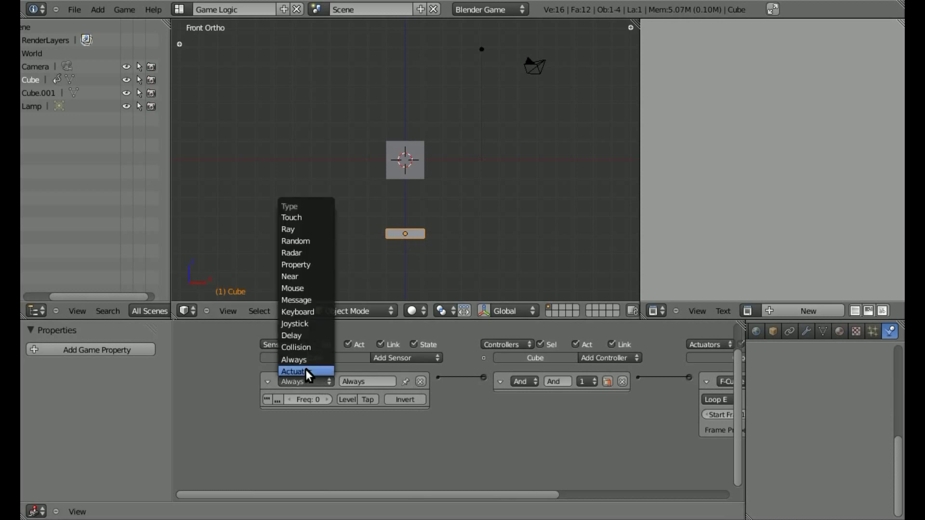
click(308, 311)
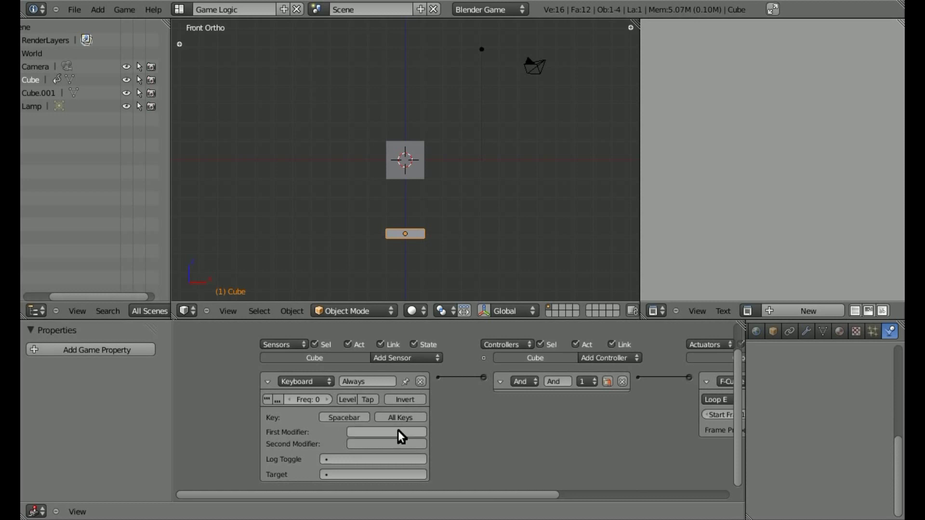
Play-test the game twice, using the spacebar to make the platform rise
key(p)
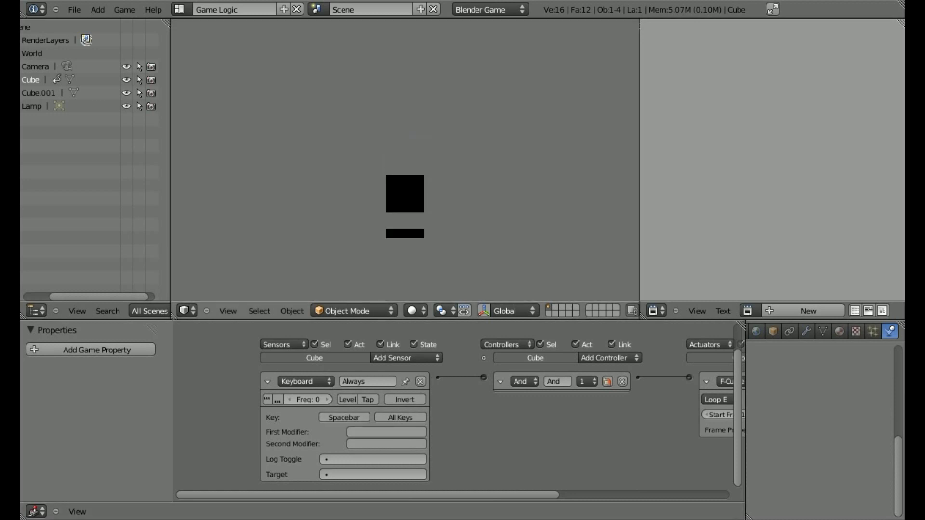
key(space)
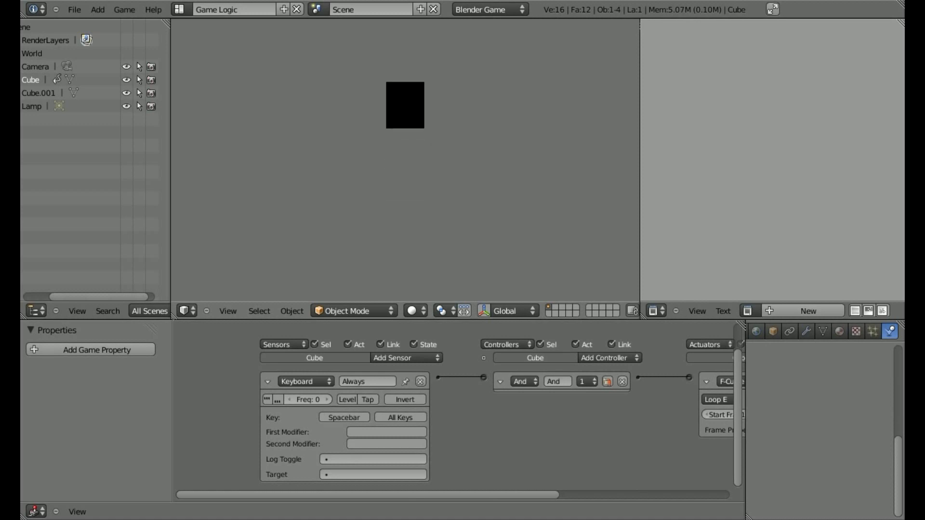
key(Escape)
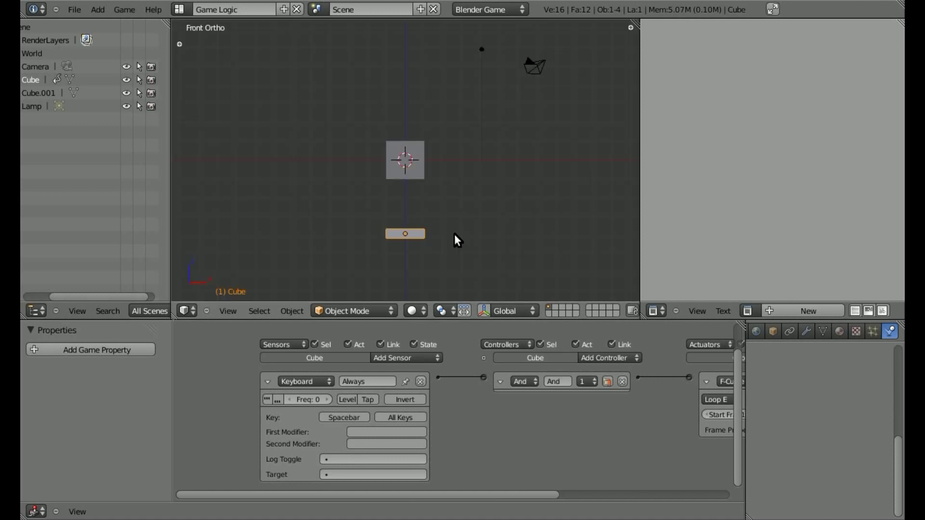
middle_drag(507, 445, 472, 428)
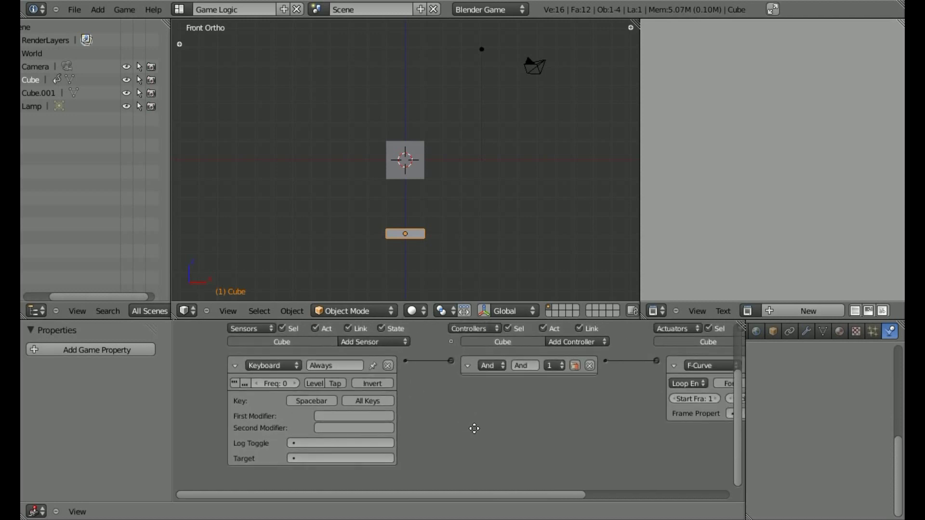
key(p)
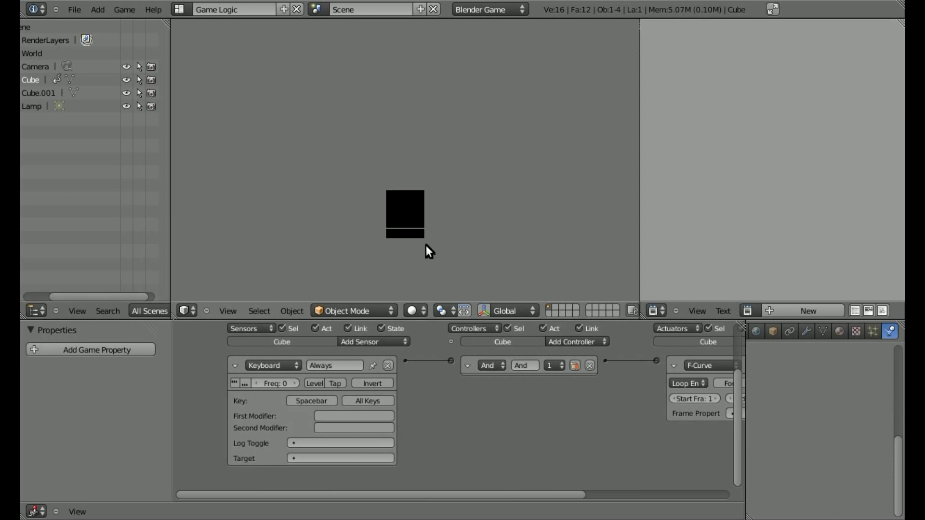
key(Escape)
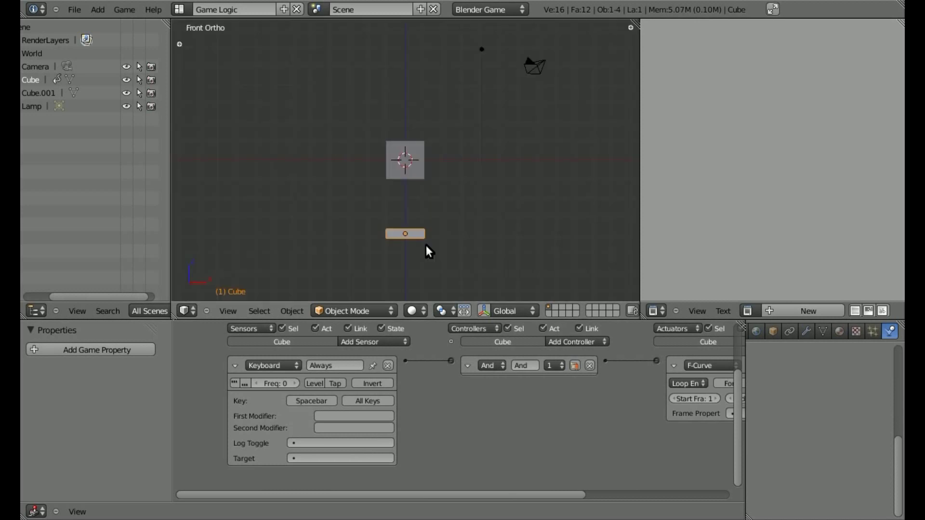
Select Cube.001 and add a Float game property named 'player'
right_click(412, 161)
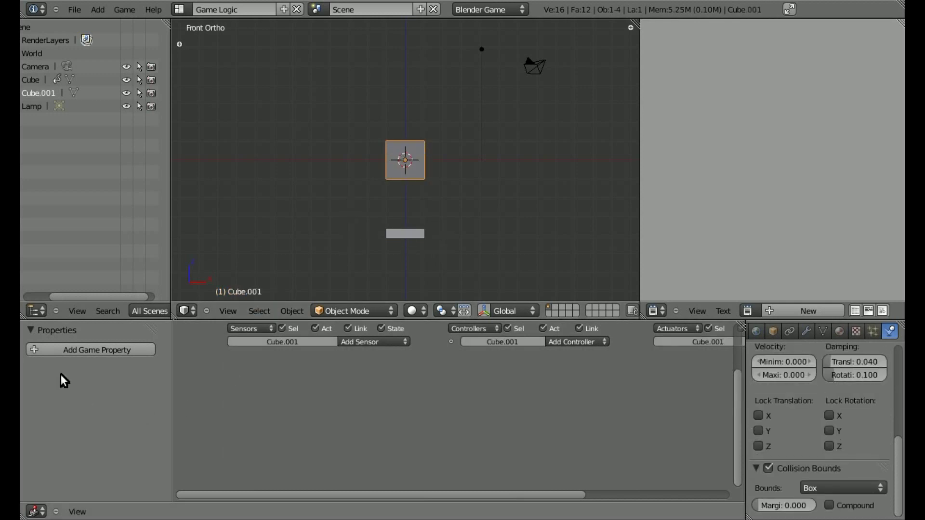
click(65, 349)
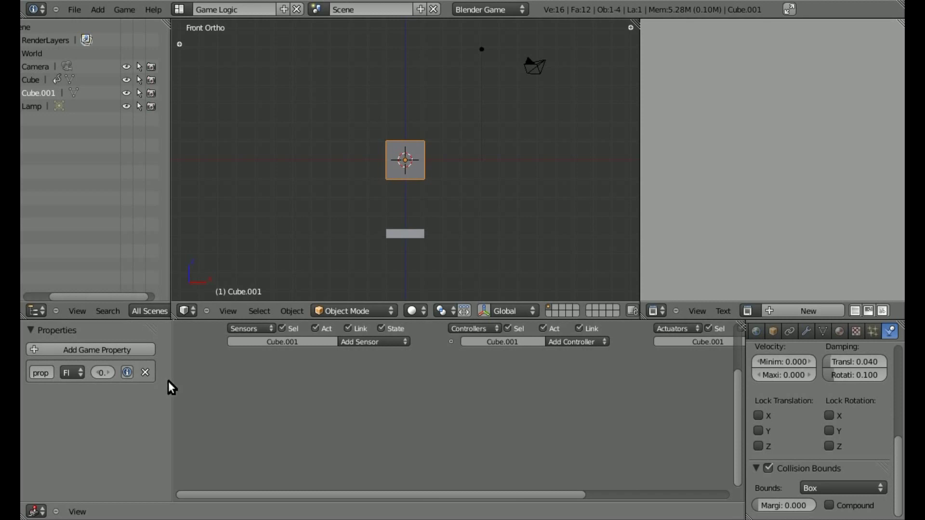
drag(172, 383, 232, 384)
click(63, 371)
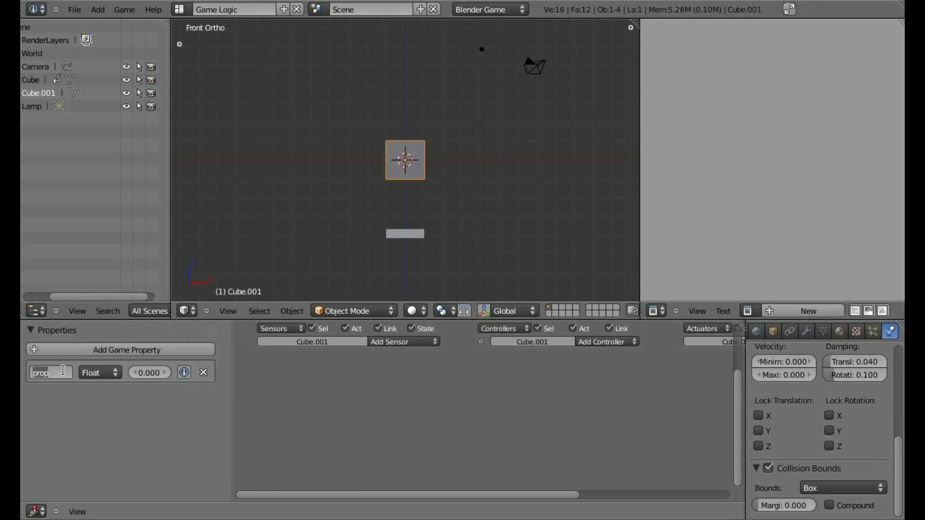
text(player)
key(Return)
Collapse the platform's Keyboard sensor, add a Collision sensor filtered on 'player', and wire it to And
right_click(409, 232)
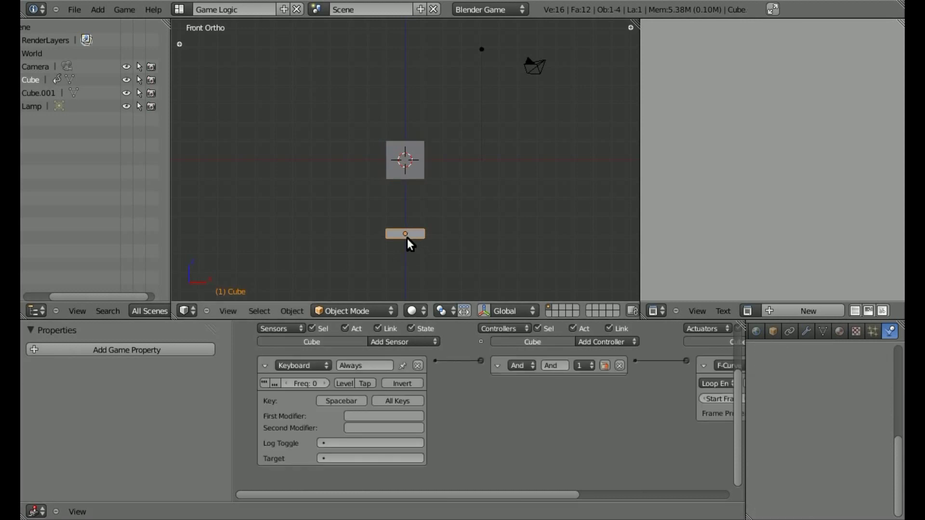
click(265, 365)
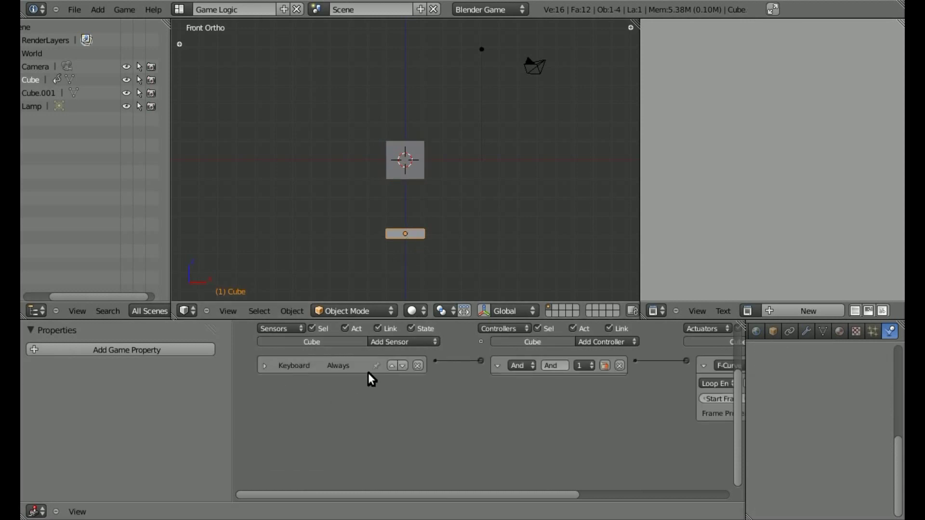
click(401, 342)
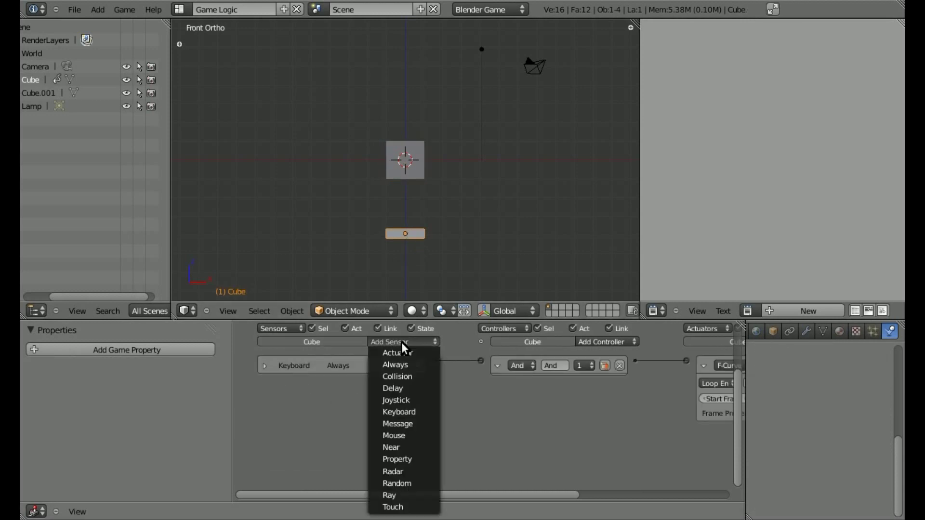
click(404, 376)
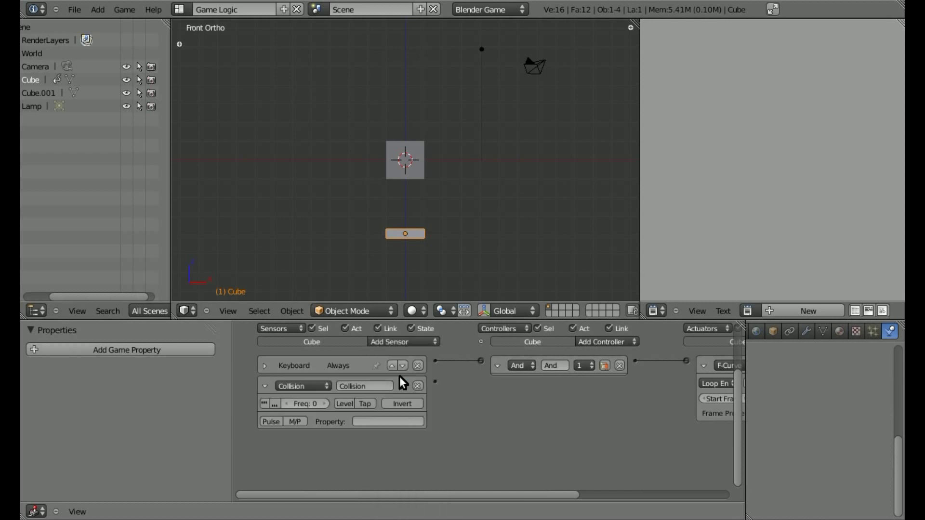
click(363, 421)
text(player)
key(Return)
drag(481, 362, 481, 361)
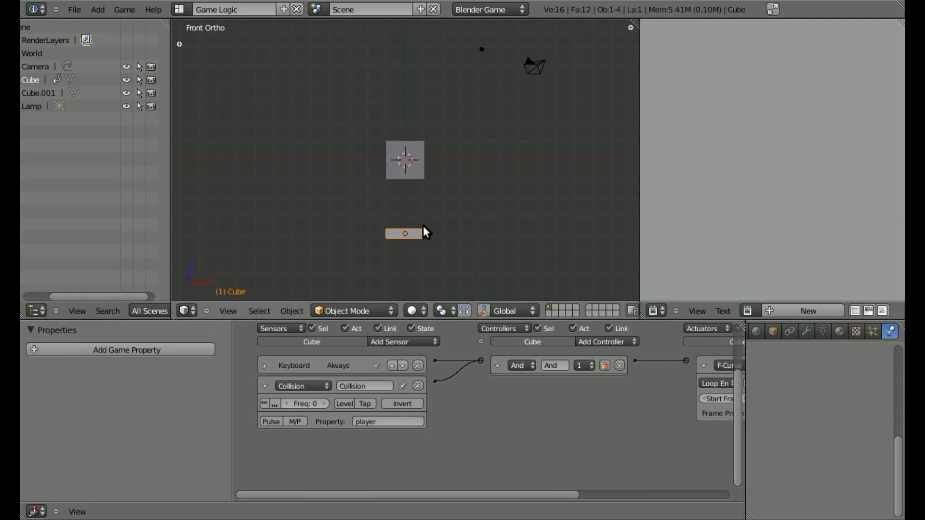
Test-run the game, move Cube.001 about 1.41 units higher, and test again
key(p)
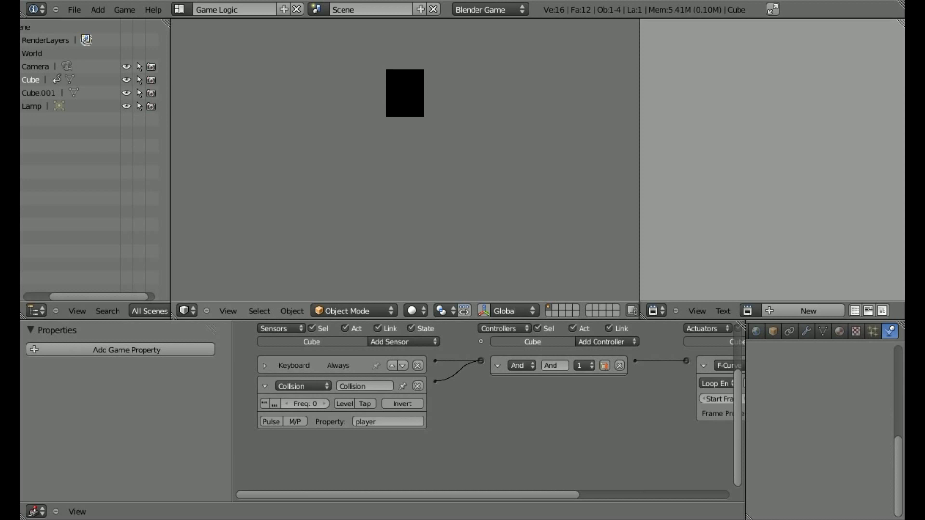
key(Escape)
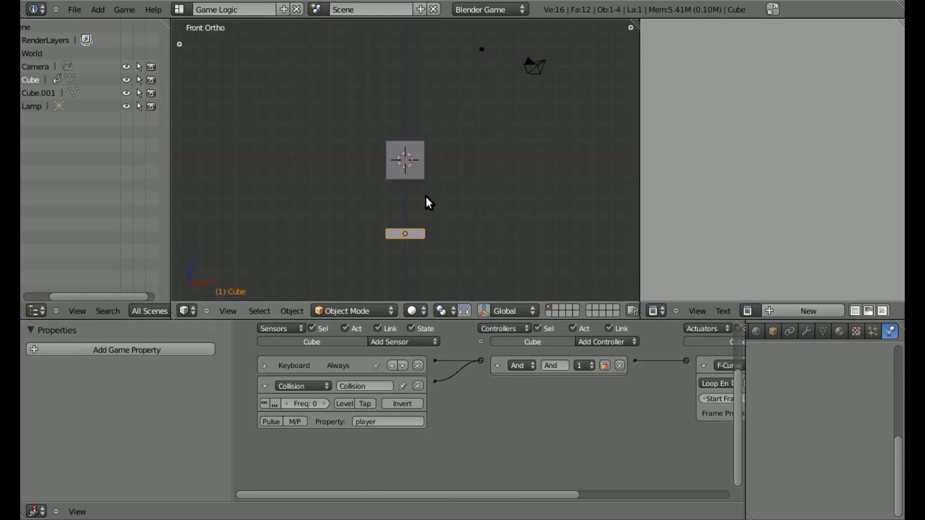
right_click(409, 176)
key(g)
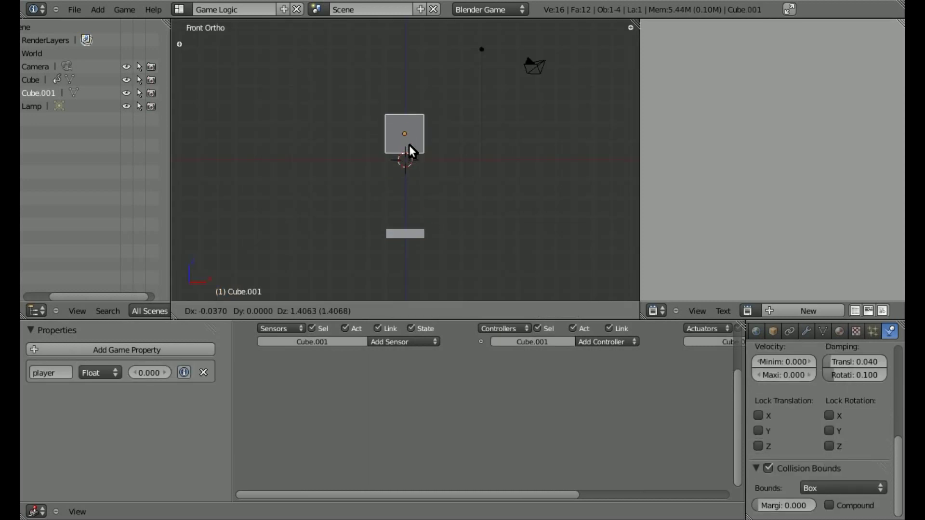
click(408, 94)
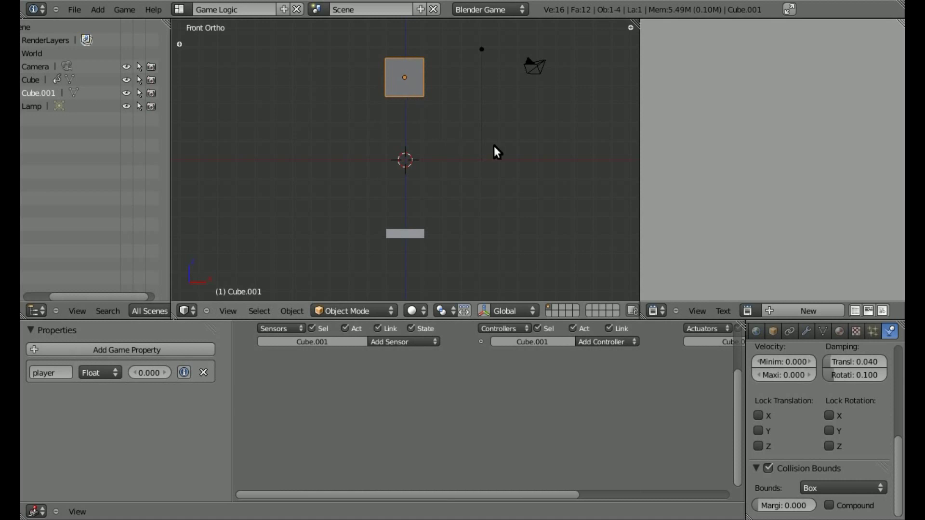
key(p)
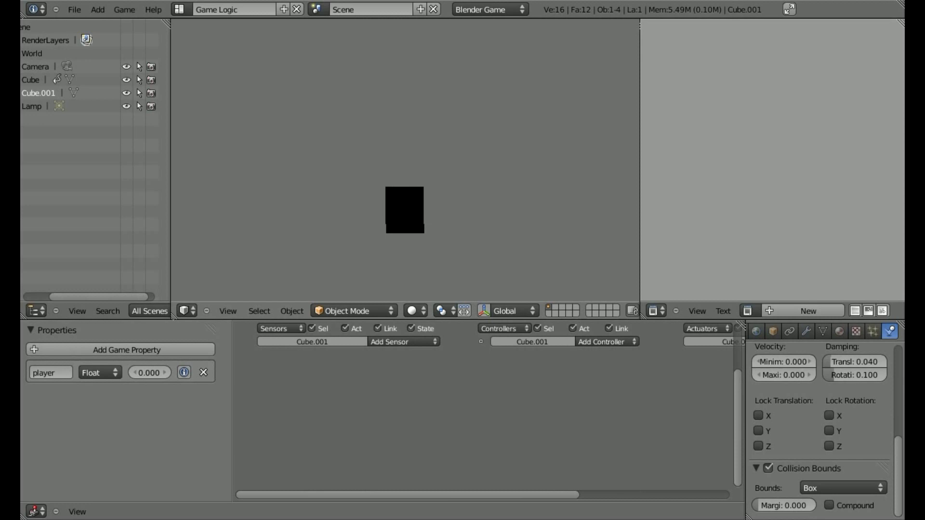
key(Escape)
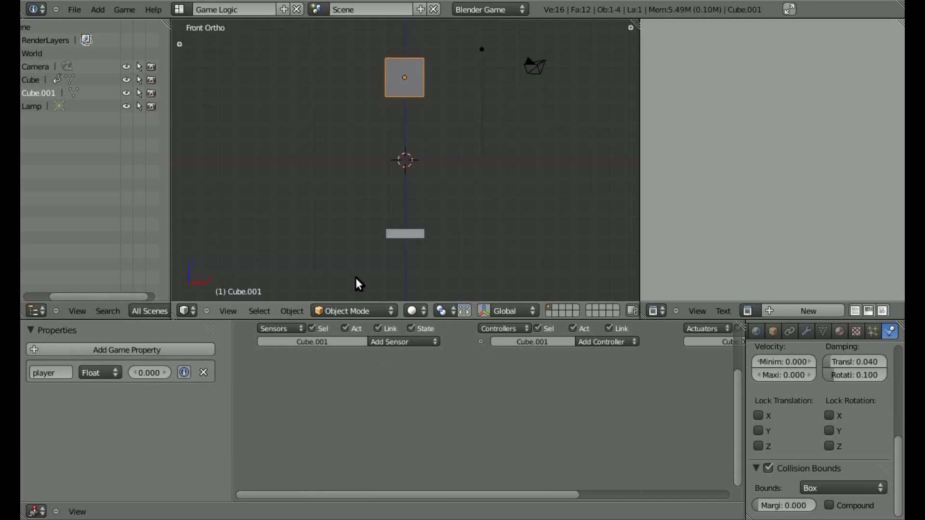
On the platform cube, change the F-Curve actuator's End Frame from 100 to 51
right_click(423, 233)
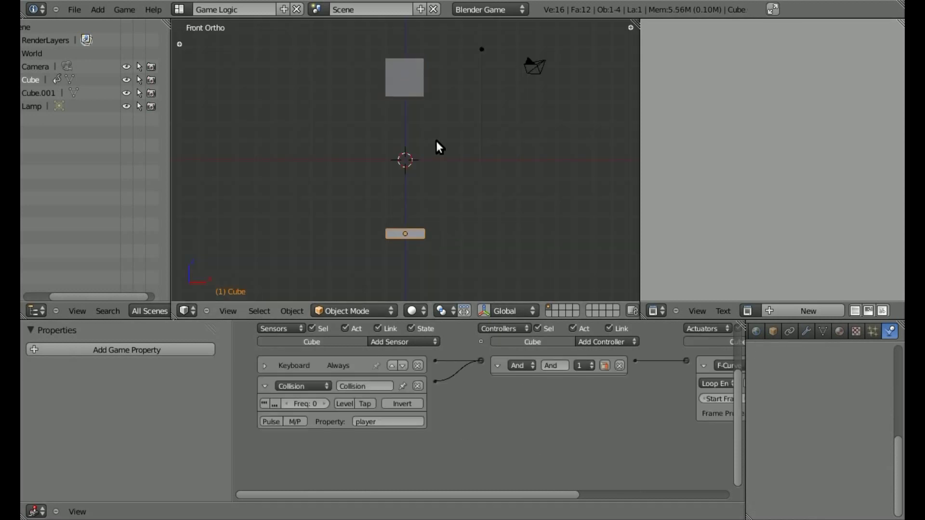
click(266, 386)
middle_drag(593, 442, 549, 446)
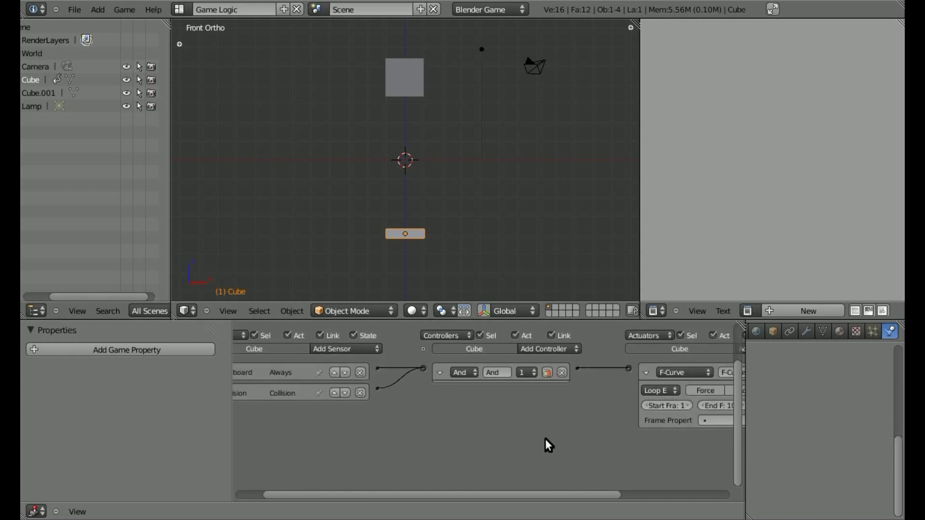
click(644, 375)
middle_drag(432, 413, 404, 407)
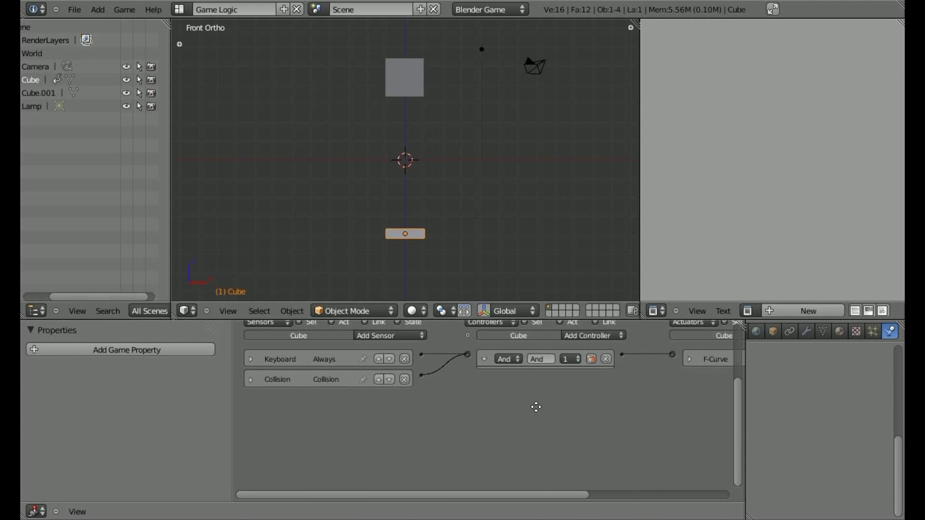
ctrl+scroll(532, 381, right, 4)
click(503, 348)
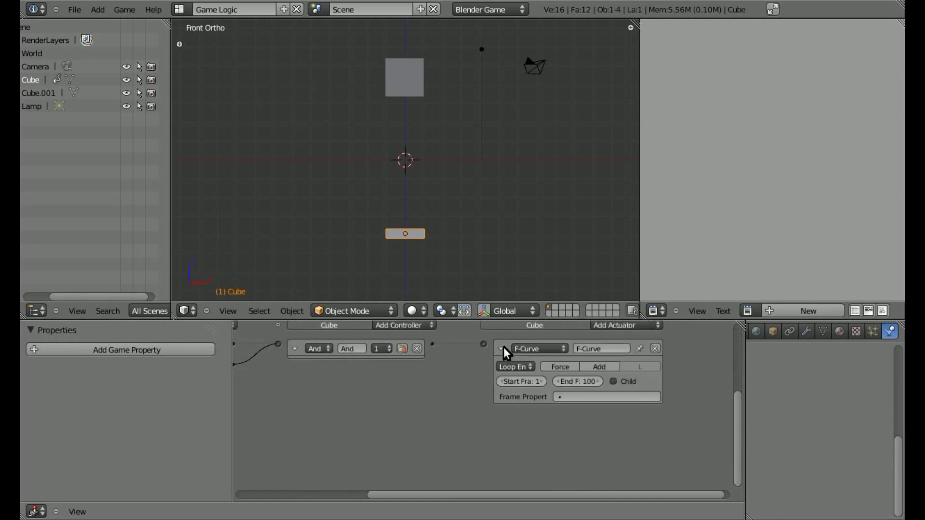
click(586, 382)
text(51)
key(Return)
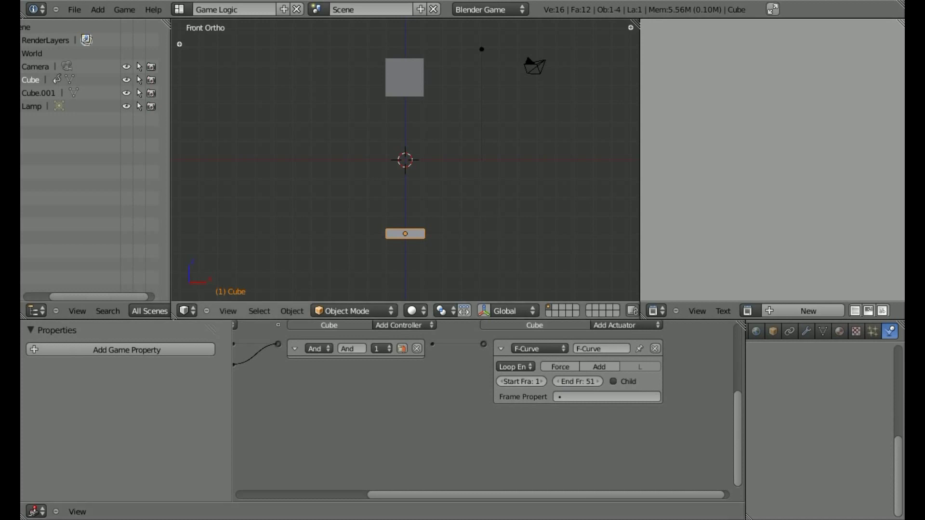
Run the game with P to test the shorter platform animation, then stop it
key(p)
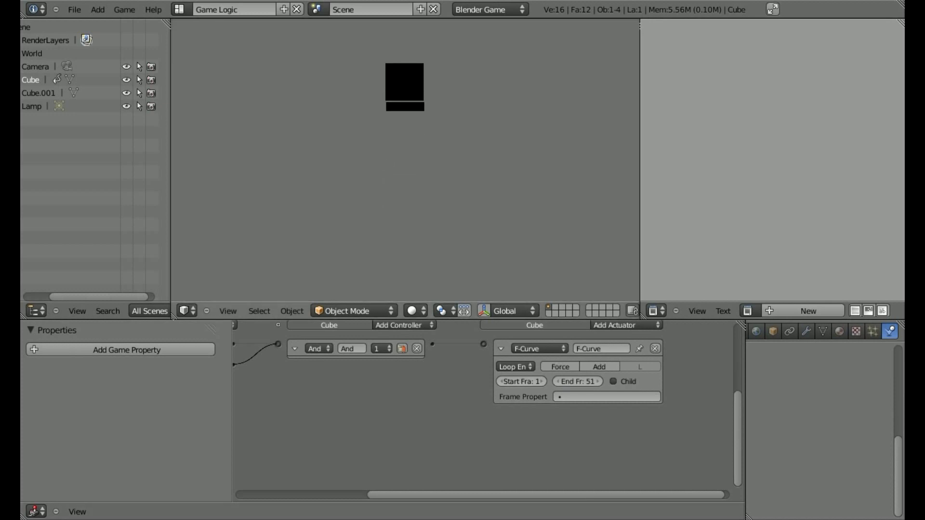
key(Escape)
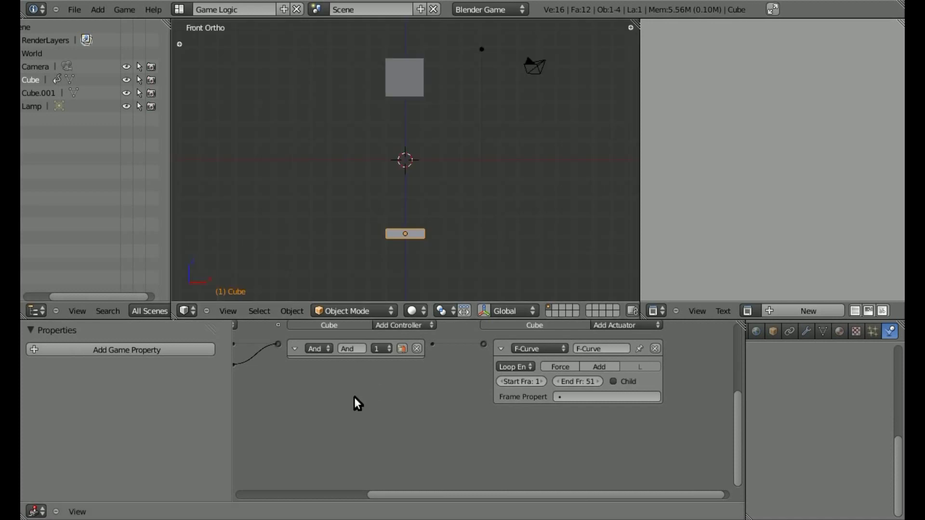
middle_drag(302, 414, 459, 416)
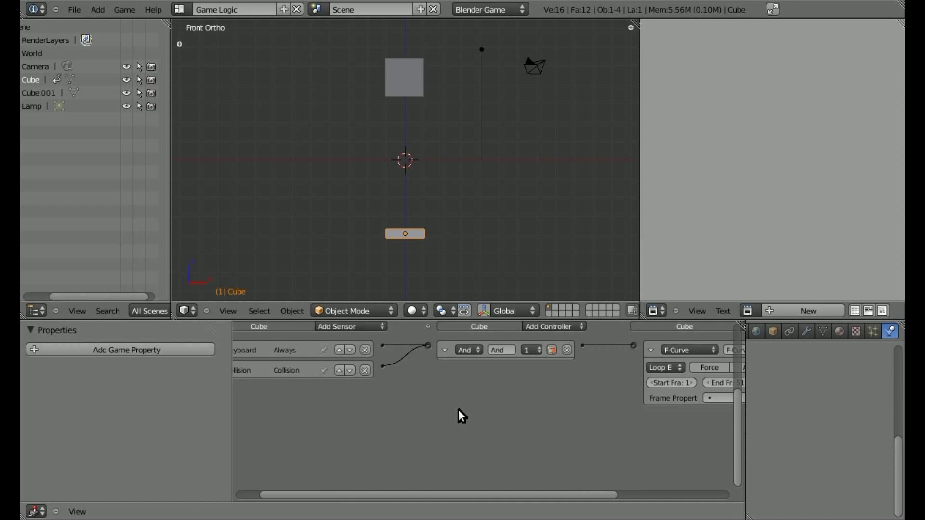